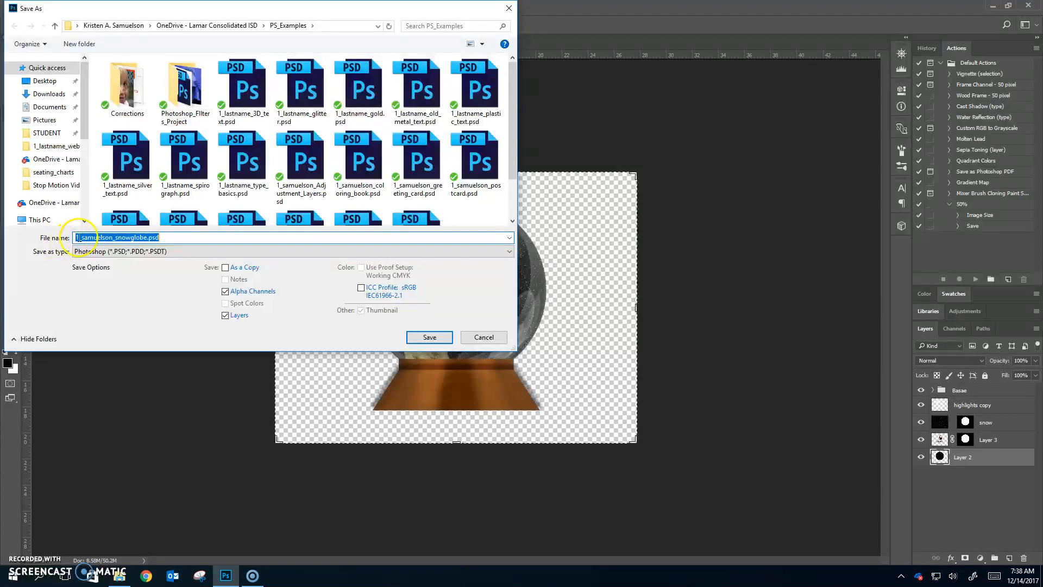
# Save the document as a new Photoshop file with "animated_" inserted before "snowglobe" in the file name.
pyautogui.click(115, 239)
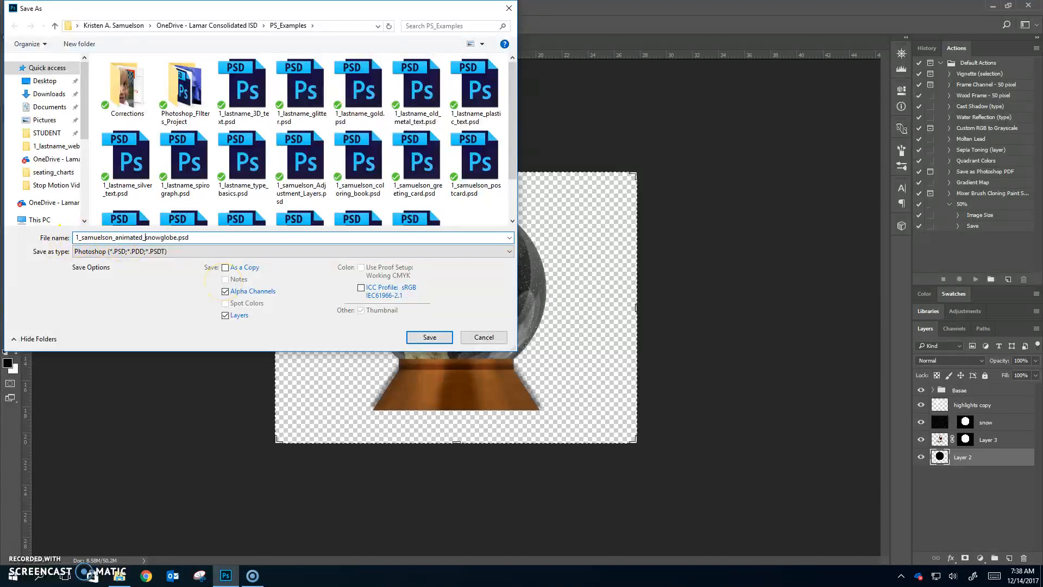
pyautogui.click(429, 338)
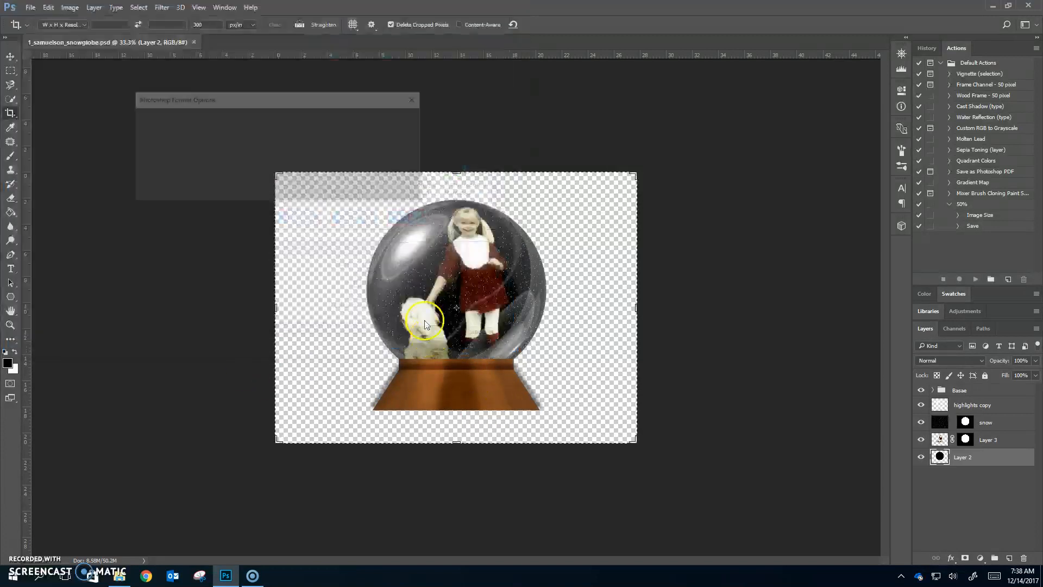
pyautogui.click(400, 120)
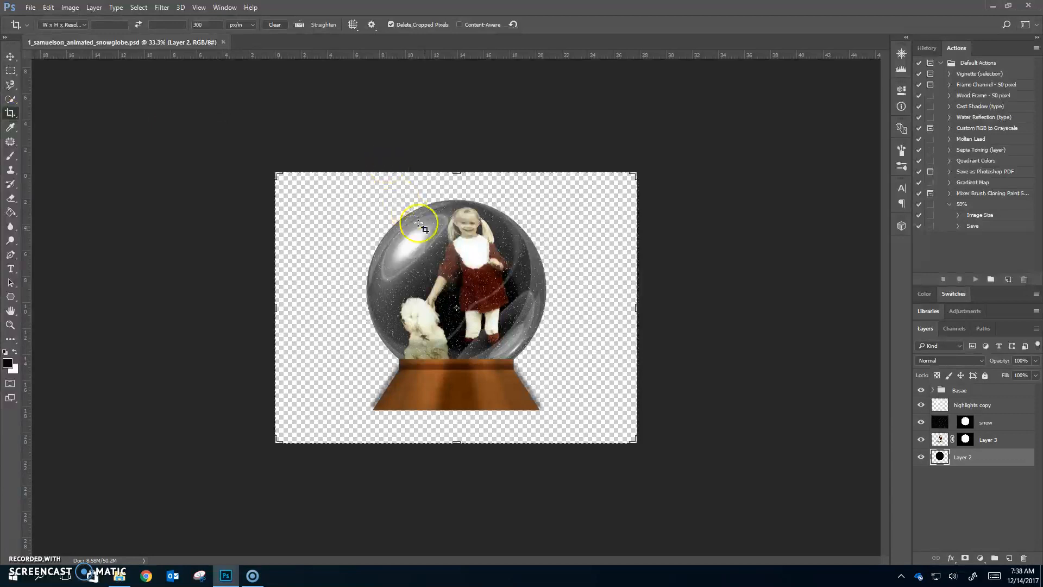
# Crop the canvas closely around the snow globe and its base, removing the surplus transparent area.
pyautogui.moveTo(275, 173); pyautogui.dragTo(310, 181)
pyautogui.moveTo(595, 429); pyautogui.dragTo(552, 417)
pyautogui.doubleClick(537, 400)
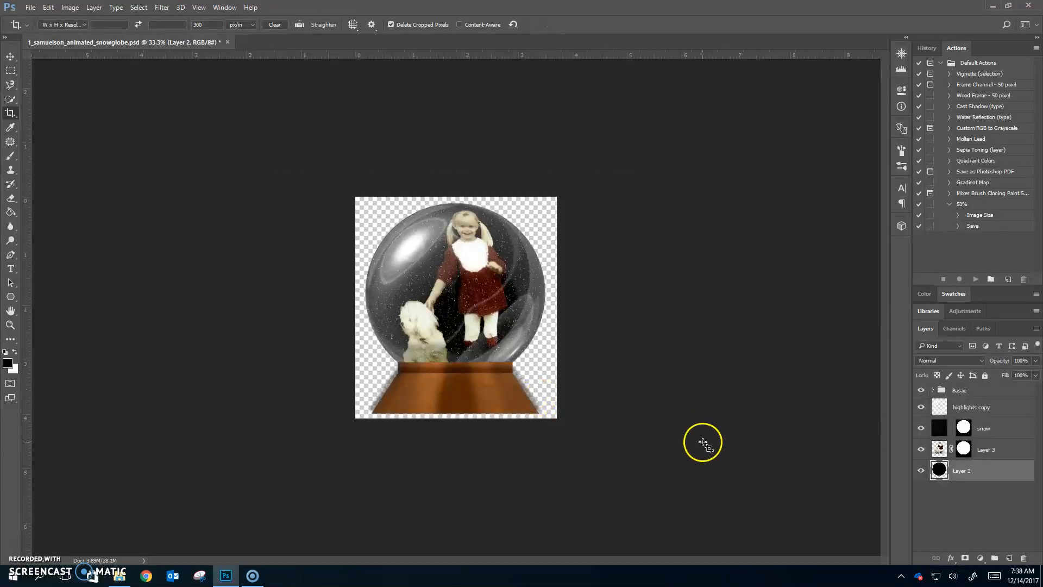
# Show the Timeline and create a frame animation in it.
pyautogui.click(225, 8)
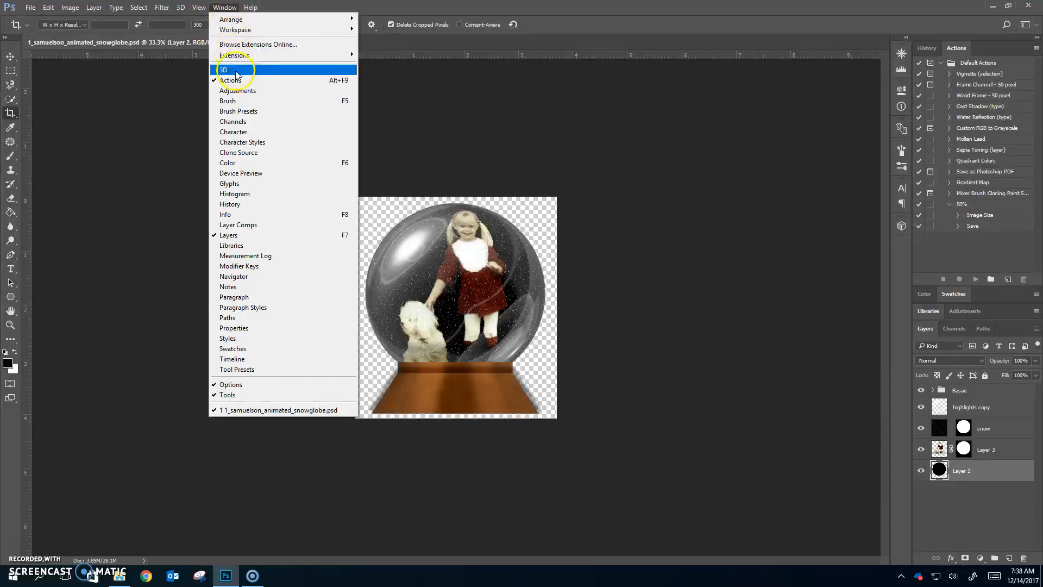
pyautogui.click(272, 365)
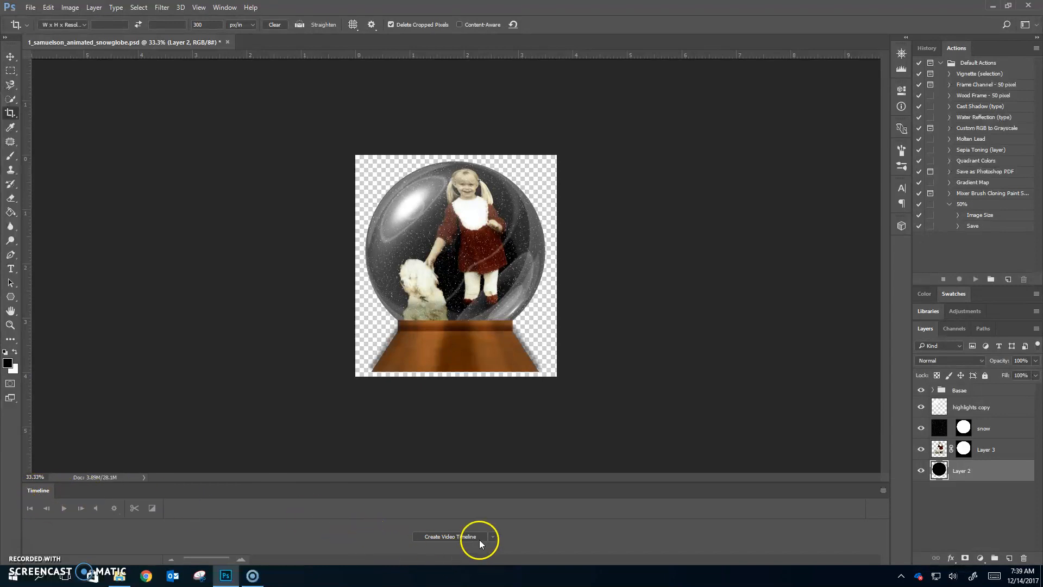
pyautogui.click(493, 536)
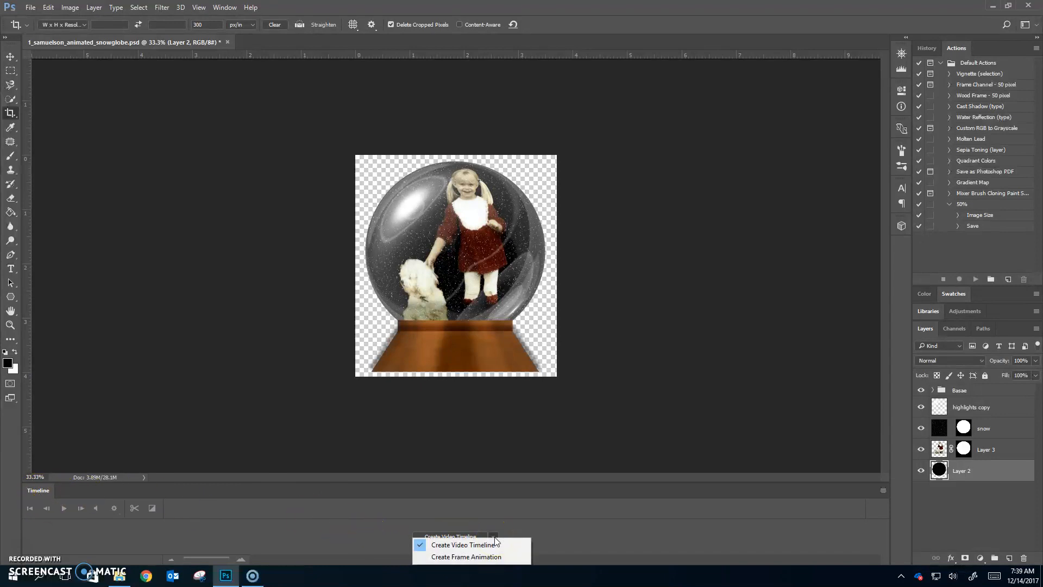
pyautogui.click(456, 557)
pyautogui.click(443, 535)
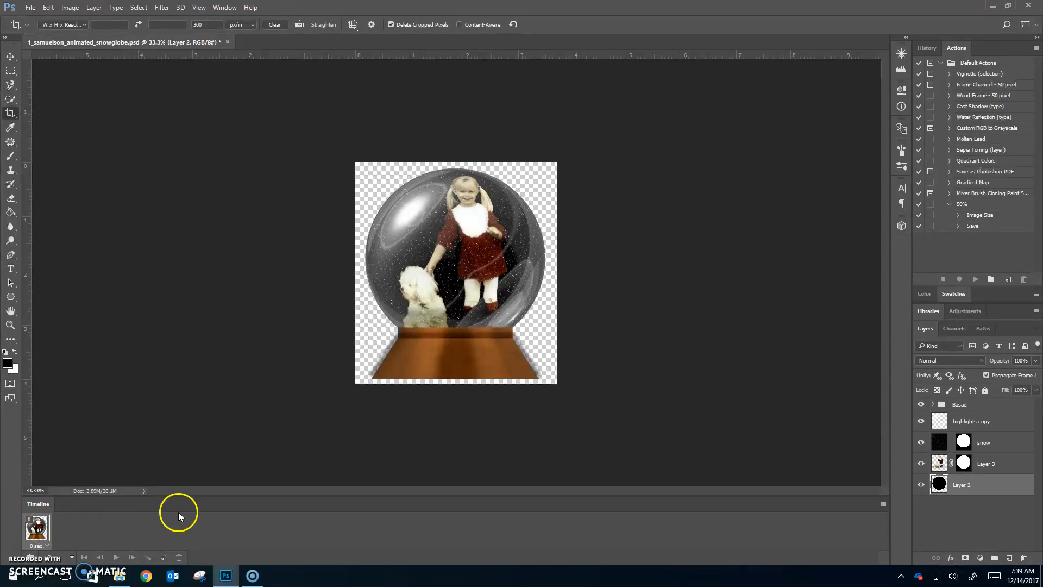
# Duplicate the snow layer three times with the default names: snow copy, snow copy 2 and snow copy 3.
pyautogui.click(996, 441)
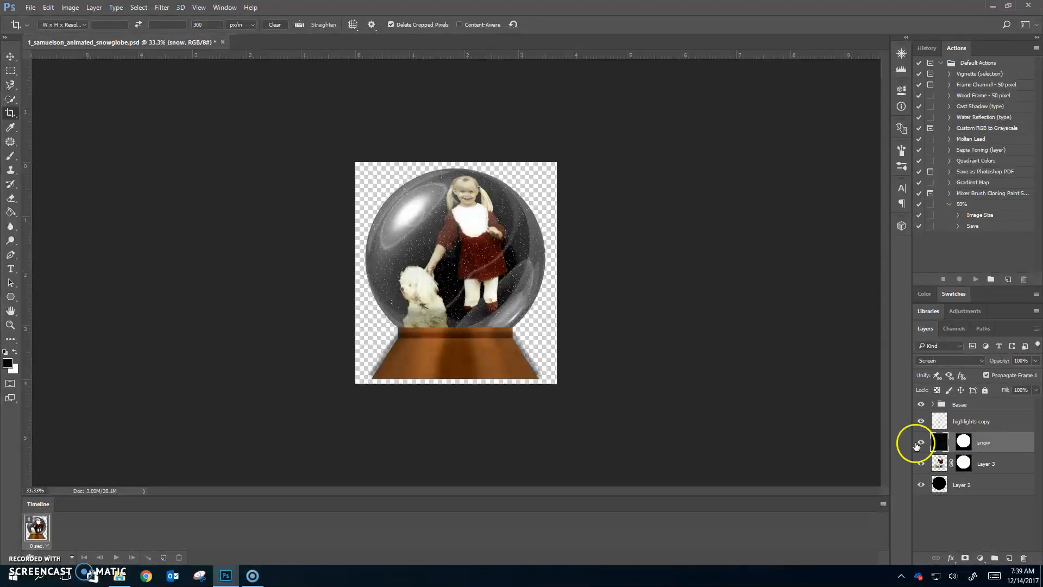
pyautogui.rightClick(1006, 442)
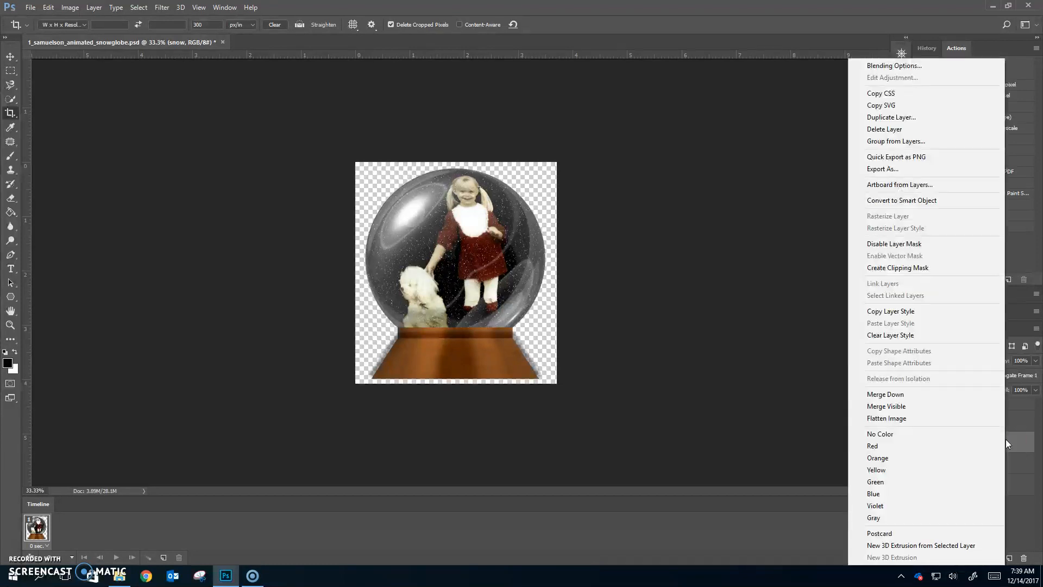
pyautogui.click(901, 117)
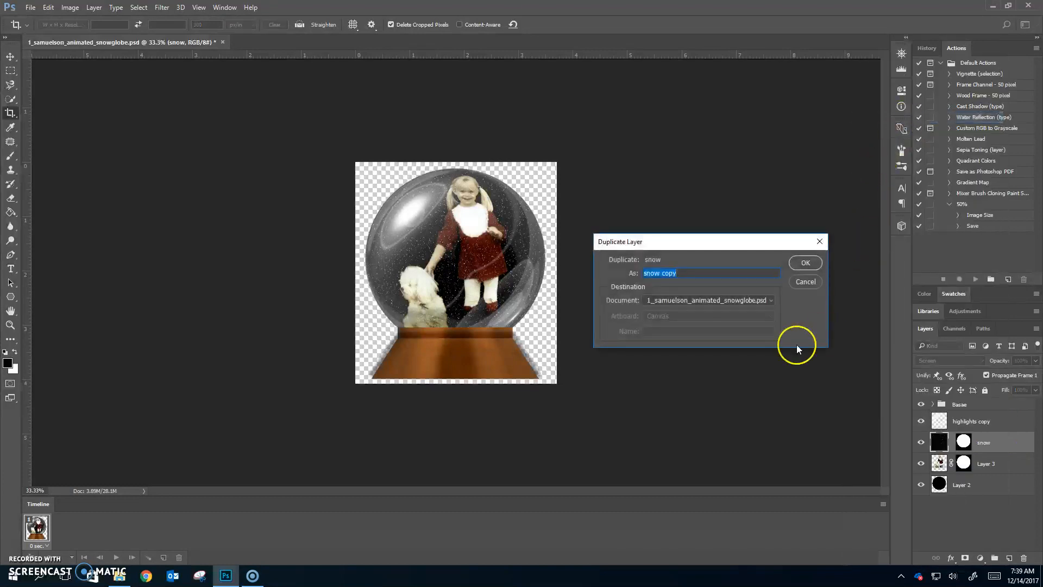
pyautogui.click(806, 263)
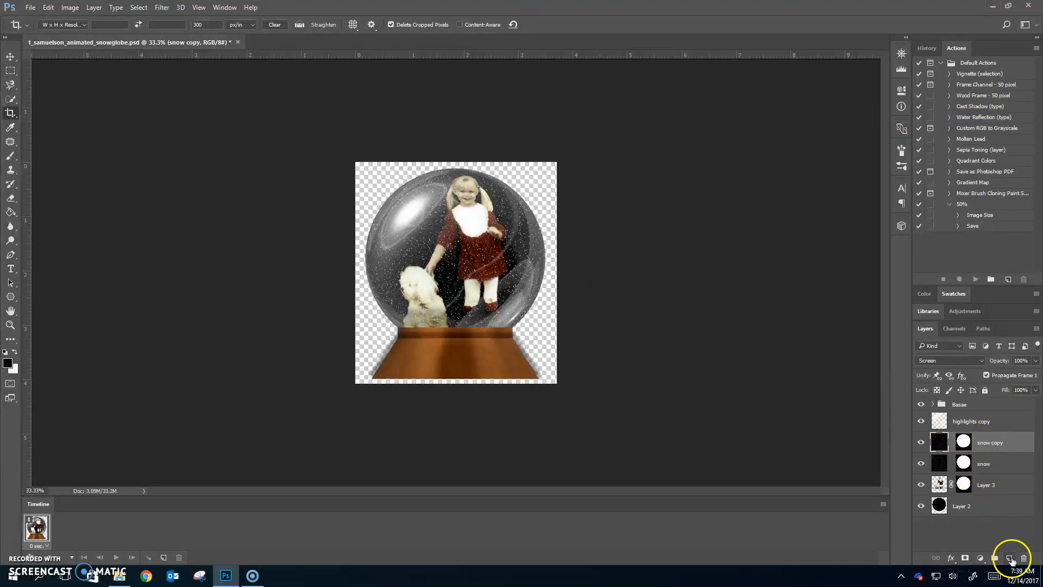
pyautogui.rightClick(990, 443)
pyautogui.click(886, 117)
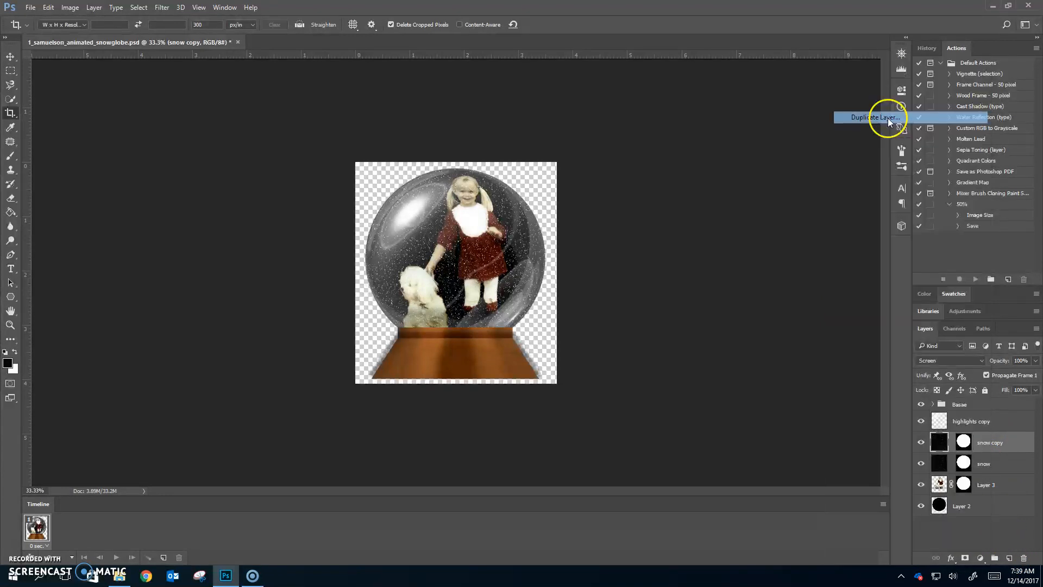
pyautogui.click(800, 294)
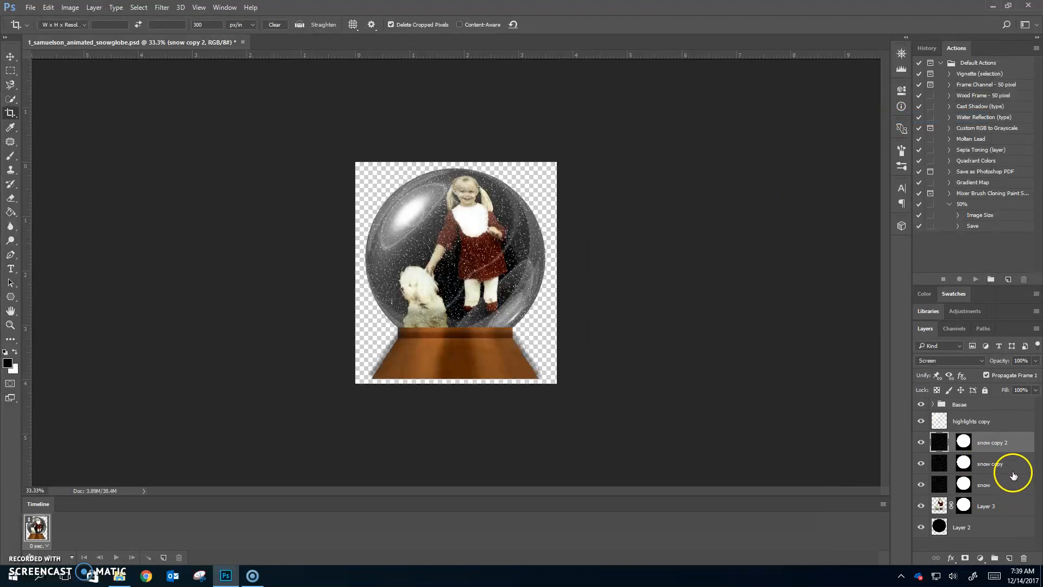
pyautogui.rightClick(1005, 439)
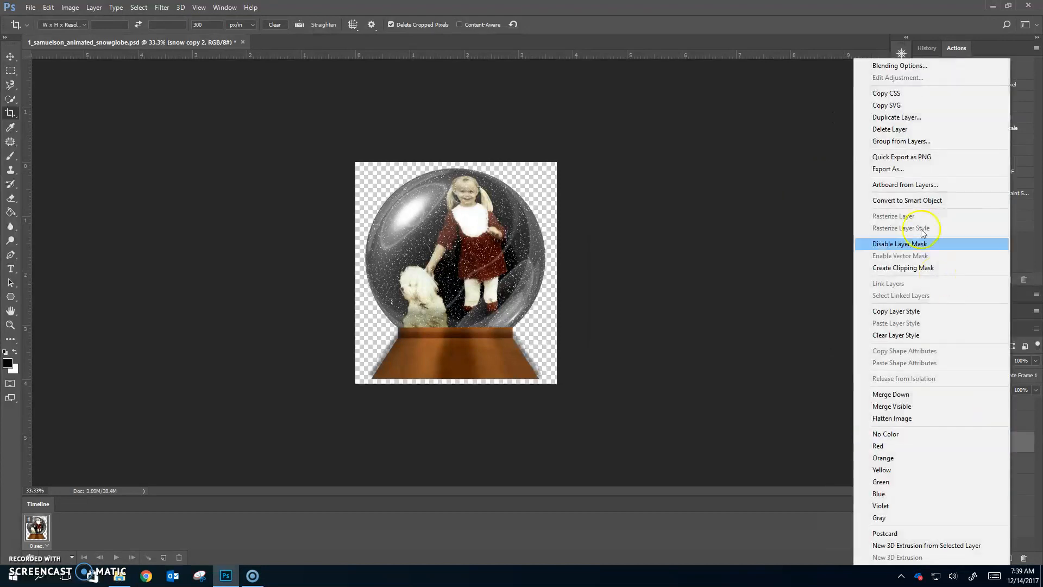
pyautogui.click(900, 118)
pyautogui.press('Return')
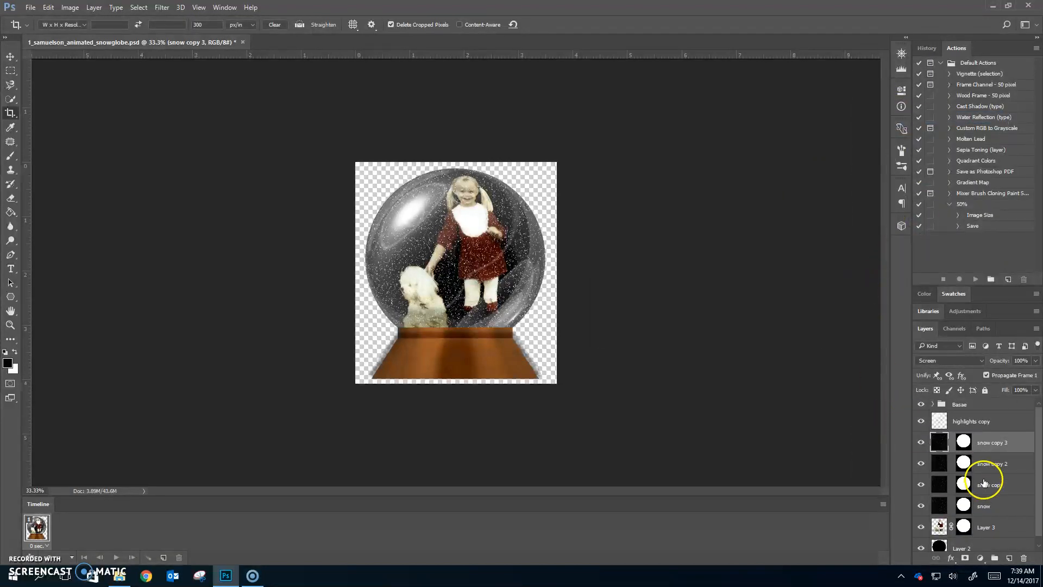
# Hide snow copy, snow copy 2 and snow copy 3, leaving only the original snow layer showing in frame 1.
pyautogui.click(994, 508)
pyautogui.click(994, 485)
pyautogui.click(994, 463)
pyautogui.click(993, 444)
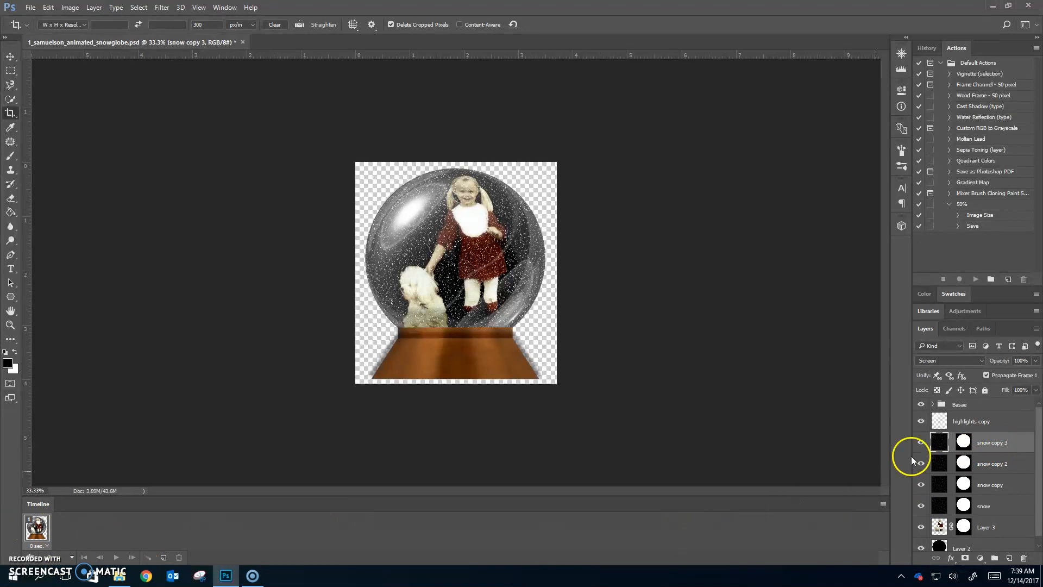
pyautogui.moveTo(920, 445); pyautogui.dragTo(922, 487)
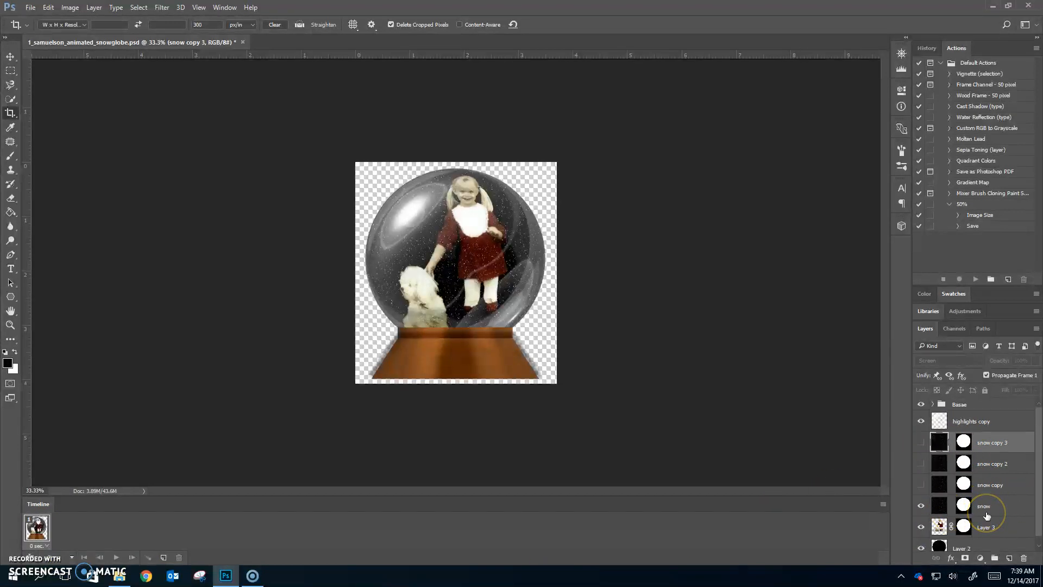
# Add a second animation frame showing snow copy instead of snow, and rotate that layer 90° clockwise.
pyautogui.click(163, 557)
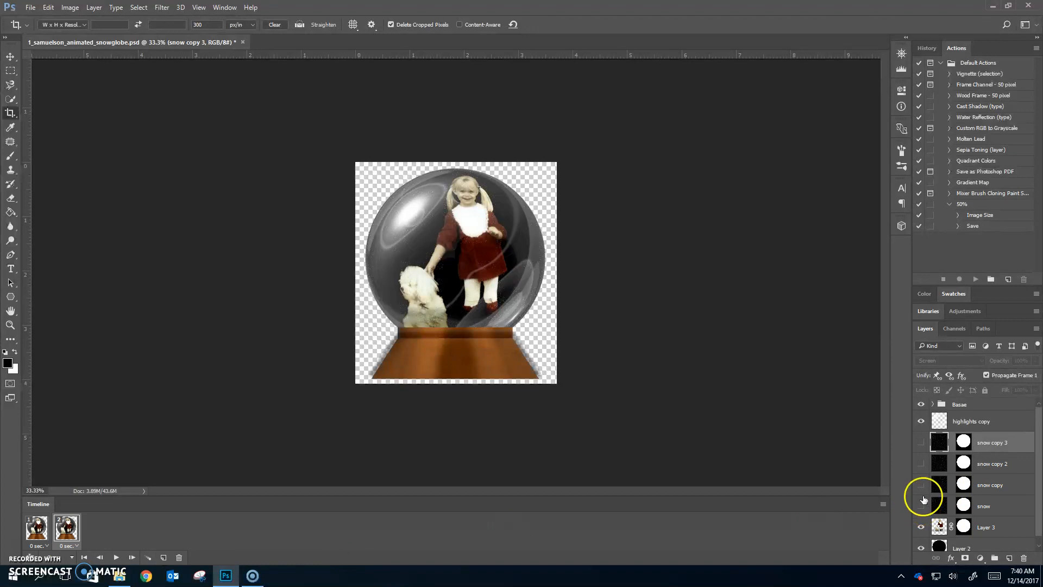
pyautogui.click(921, 485)
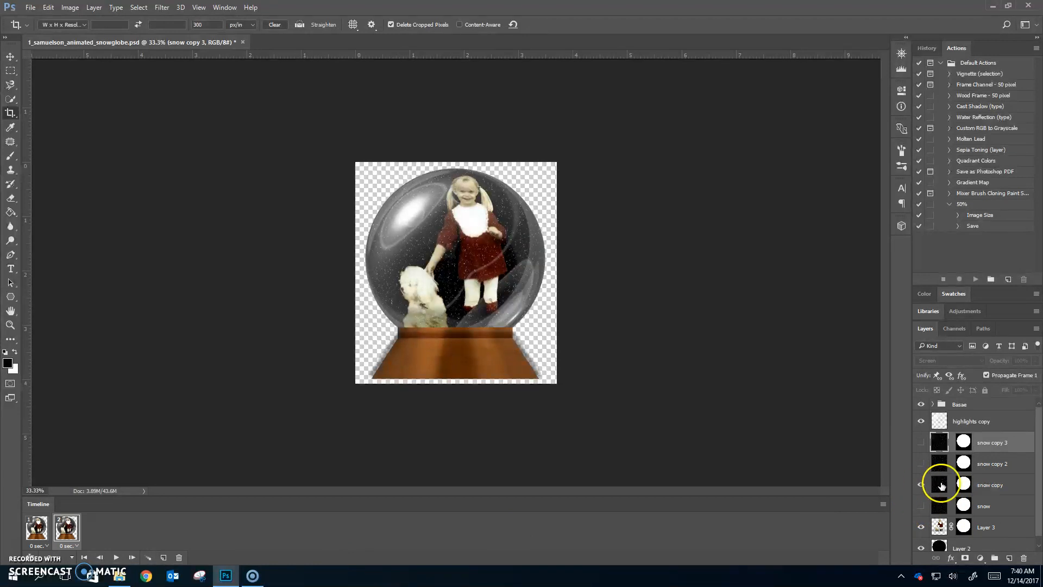
pyautogui.click(992, 484)
pyautogui.click(996, 485)
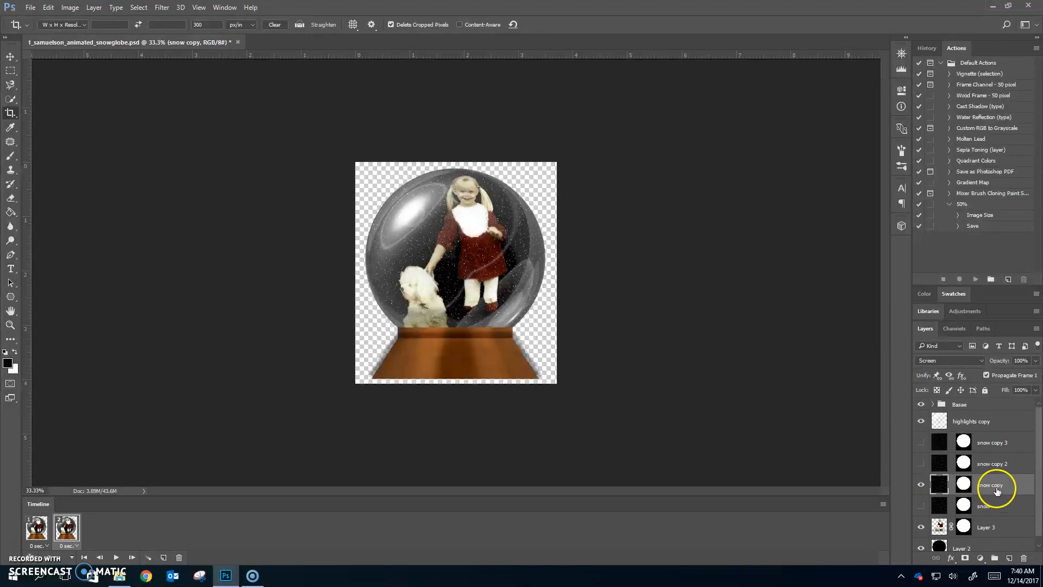
pyautogui.click(48, 8)
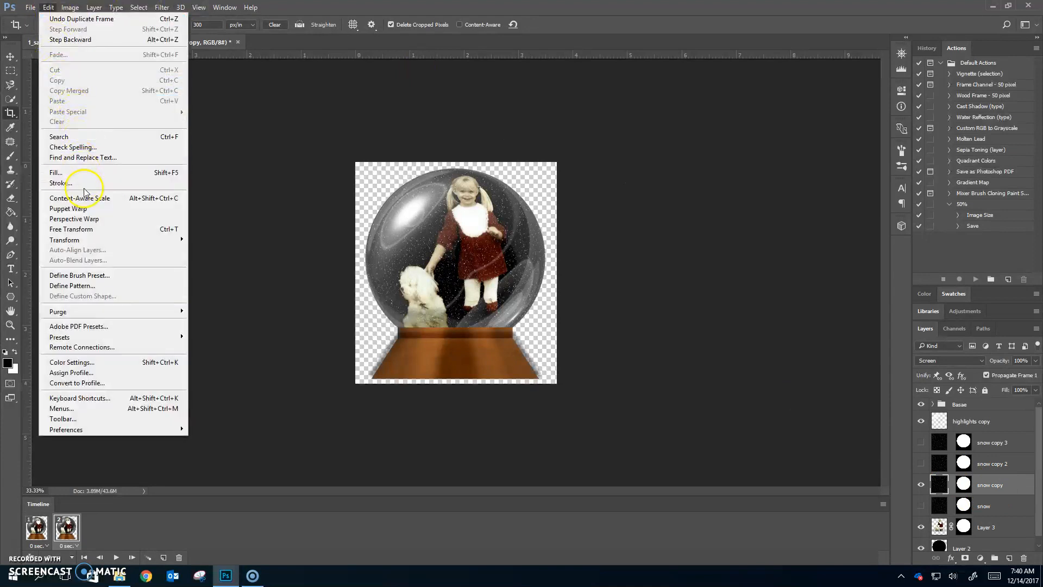
pyautogui.moveTo(103, 240)
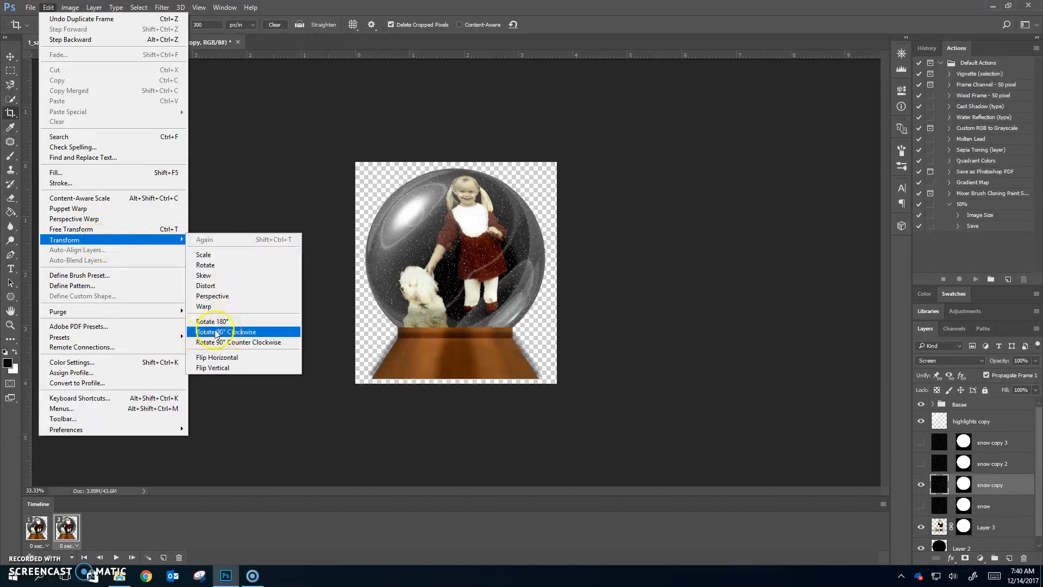
pyautogui.click(253, 332)
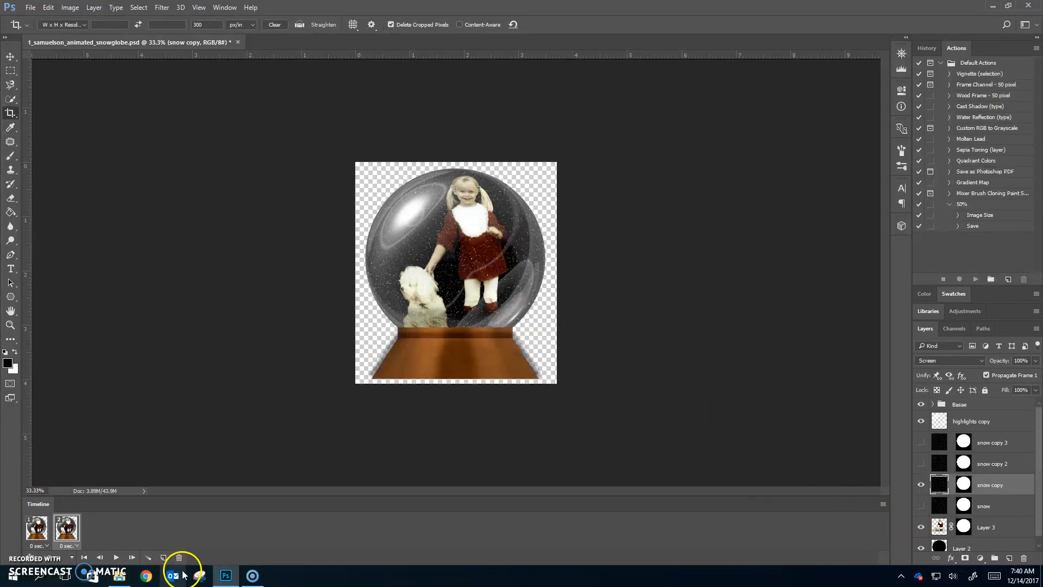
# Add a third animation frame showing snow copy 2 instead of snow copy, and rotate that layer 180°.
pyautogui.click(163, 557)
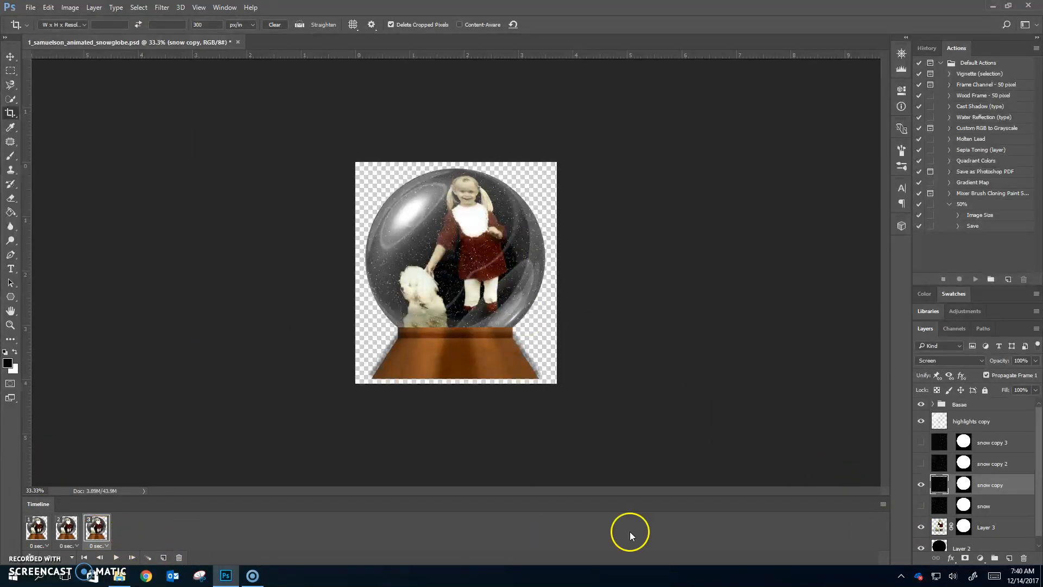
pyautogui.click(921, 484)
pyautogui.click(920, 463)
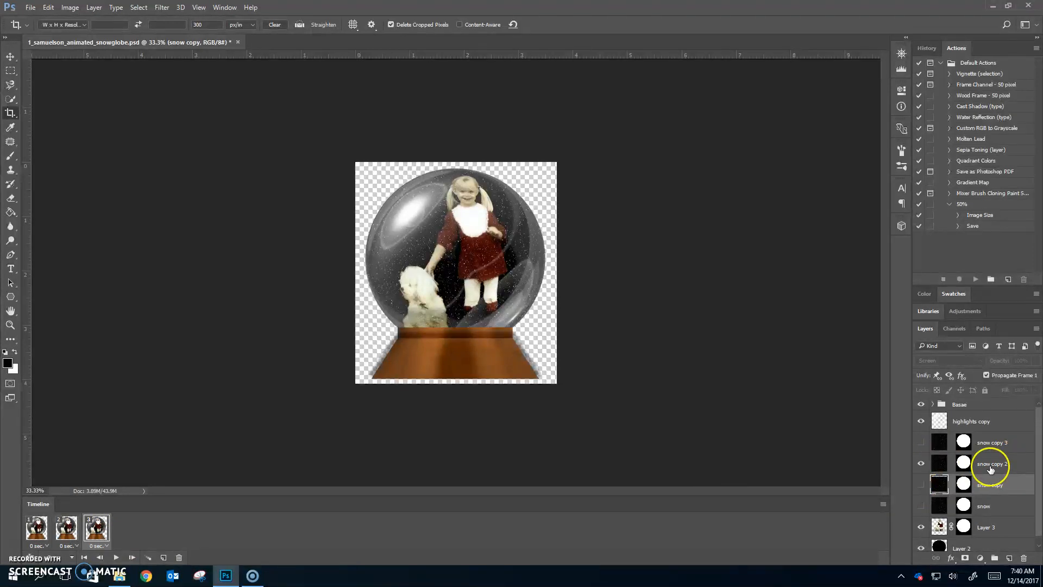
pyautogui.click(994, 464)
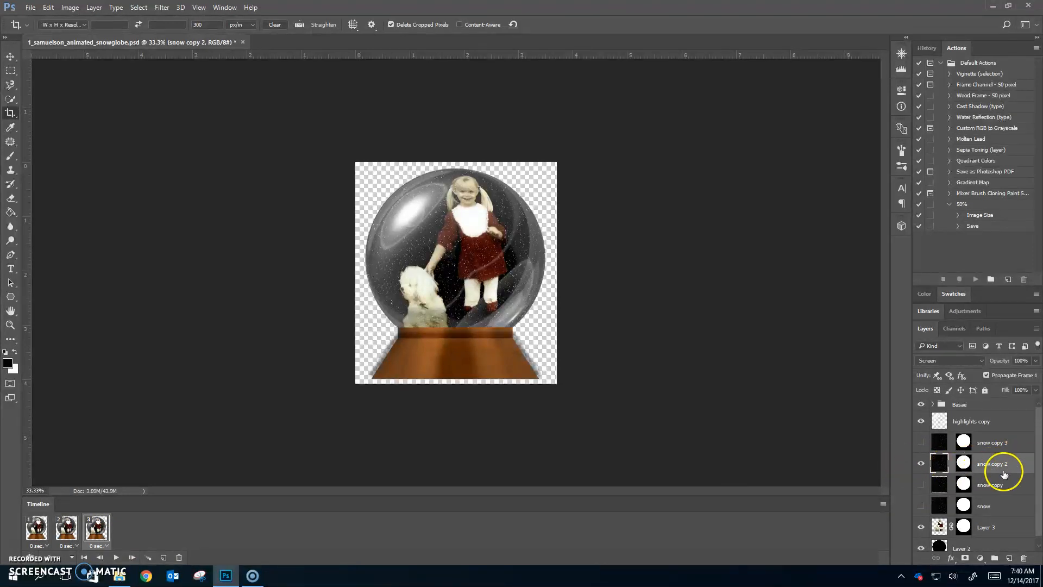
pyautogui.click(51, 8)
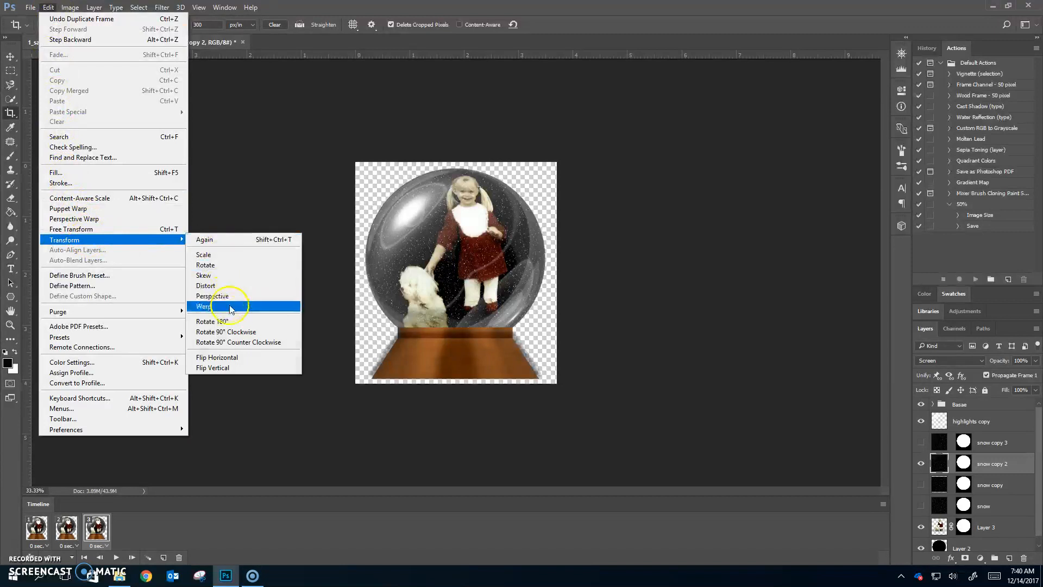
pyautogui.click(236, 324)
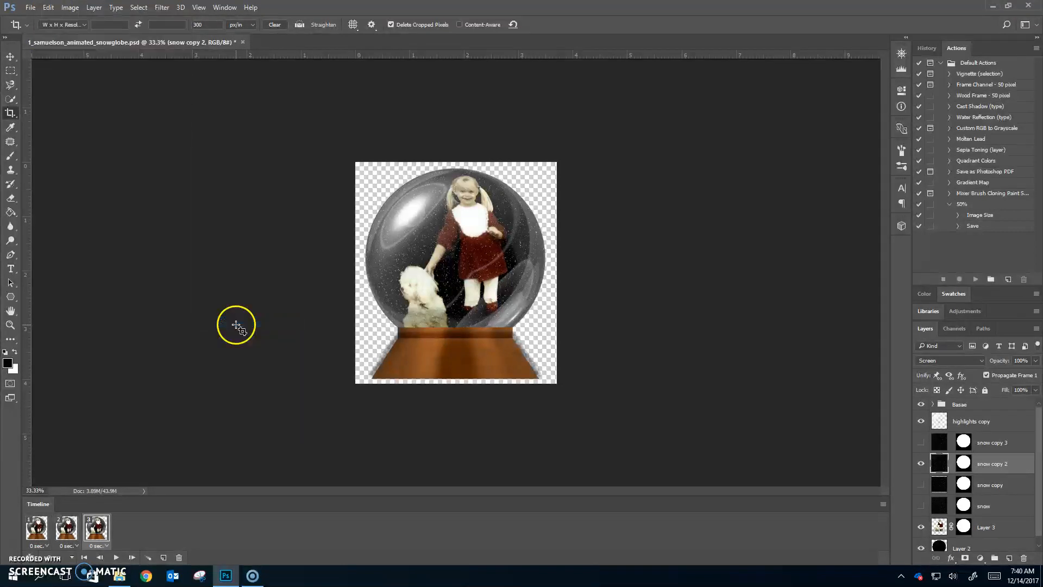
# Add a fourth animation frame showing snow copy 3 instead of snow copy 2, and rotate that layer 90° counterclockwise.
pyautogui.click(164, 558)
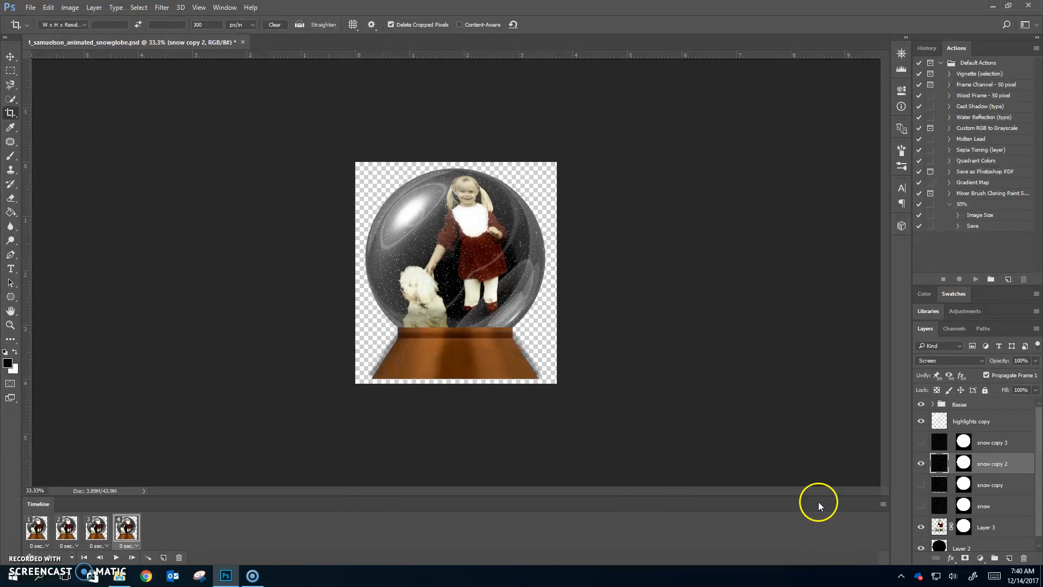
pyautogui.click(920, 463)
pyautogui.click(923, 440)
pyautogui.click(994, 439)
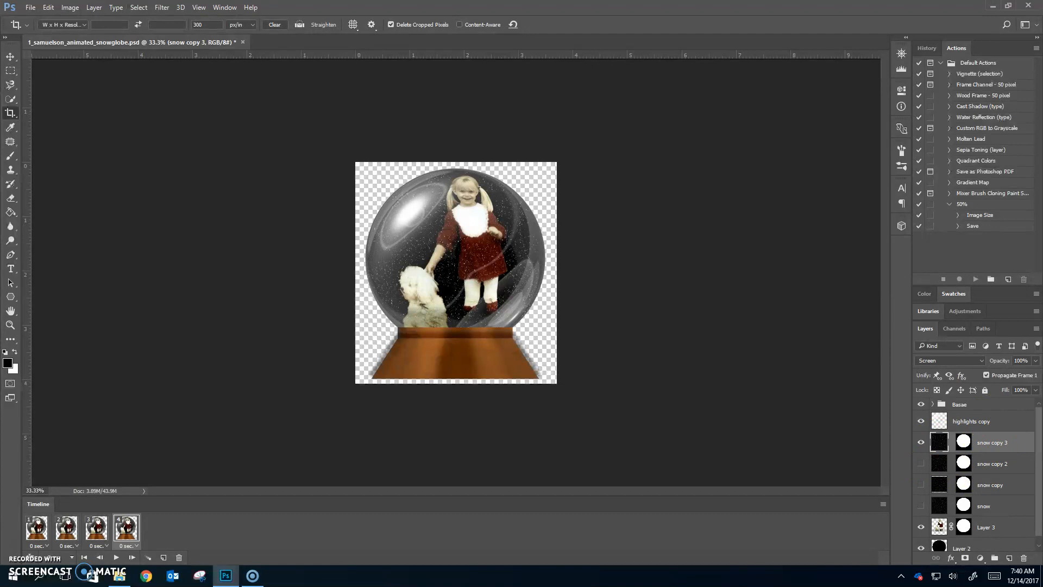
pyautogui.click(43, 8)
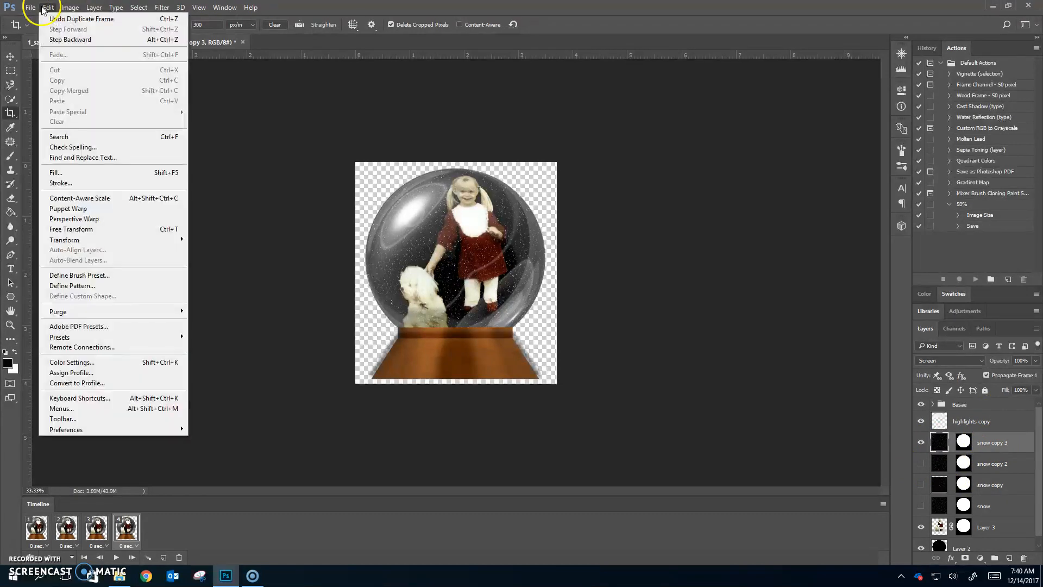
pyautogui.moveTo(113, 243)
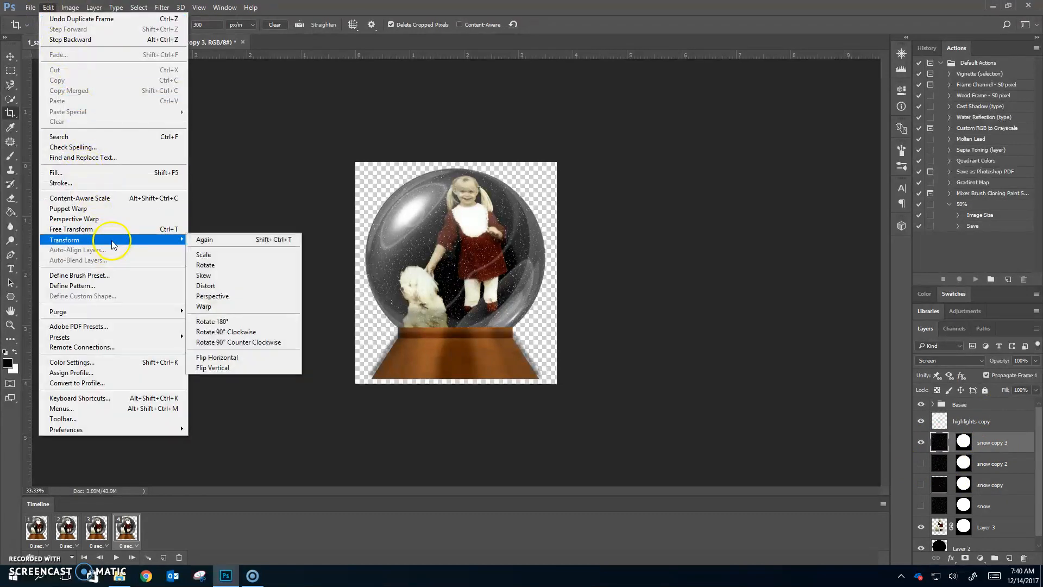
pyautogui.click(216, 343)
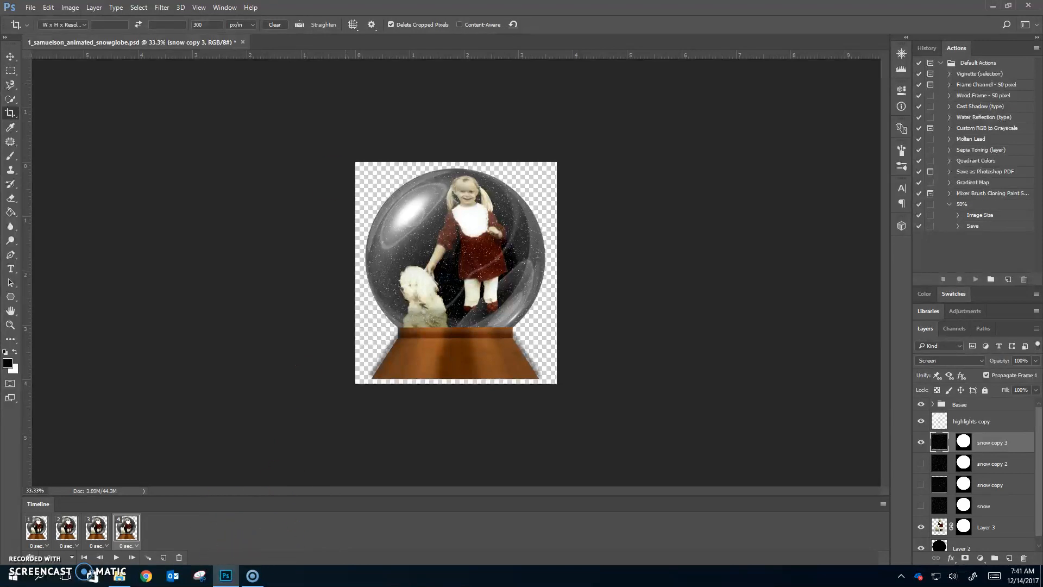
# Set the delay of all four animation frames to 0.1 seconds each.
pyautogui.click(1007, 6)
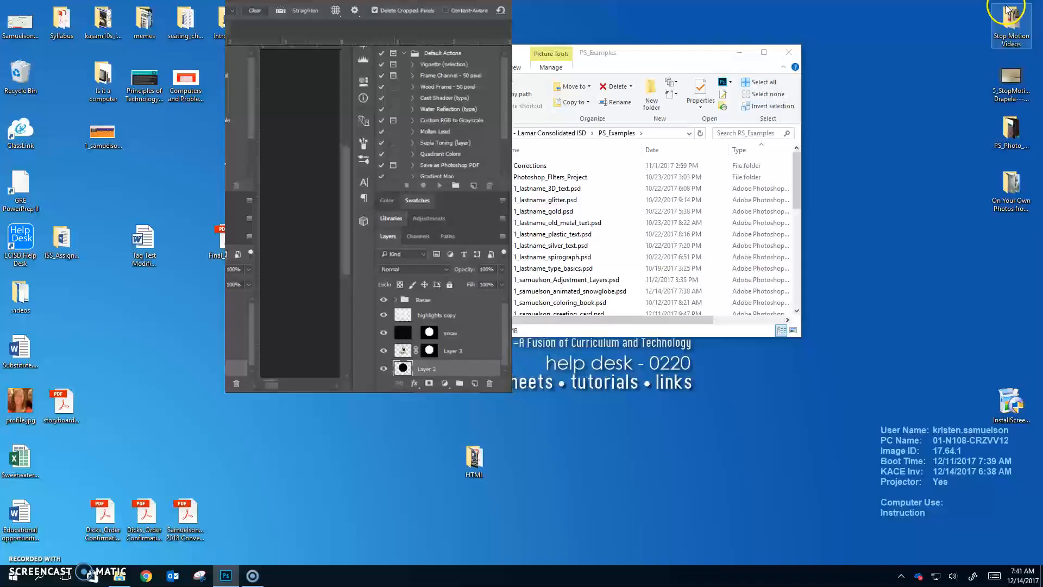
pyautogui.moveTo(521, 390); pyautogui.dragTo(884, 488)
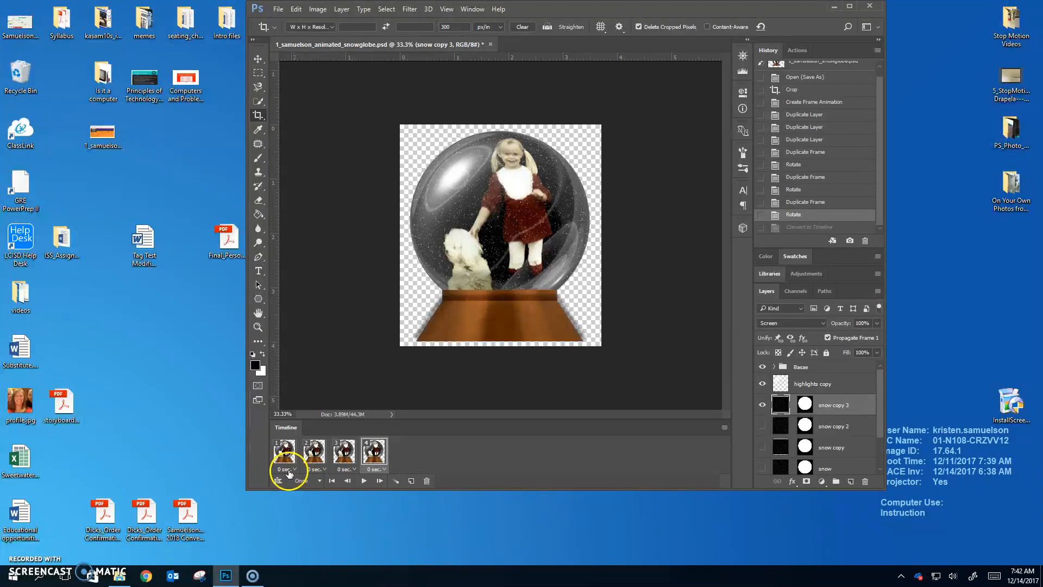
pyautogui.click(294, 469)
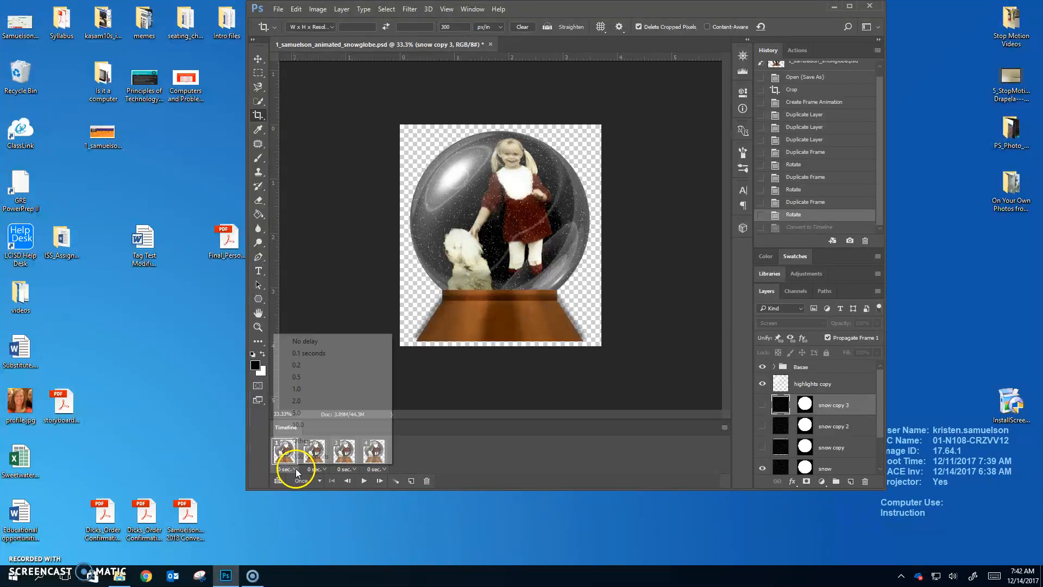
pyautogui.click(330, 353)
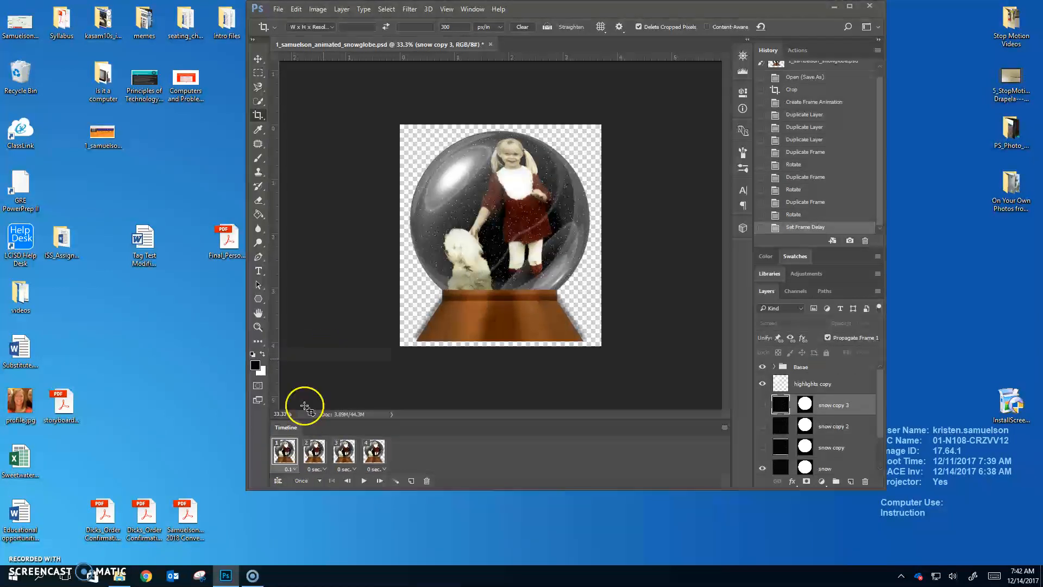
pyautogui.click(317, 470)
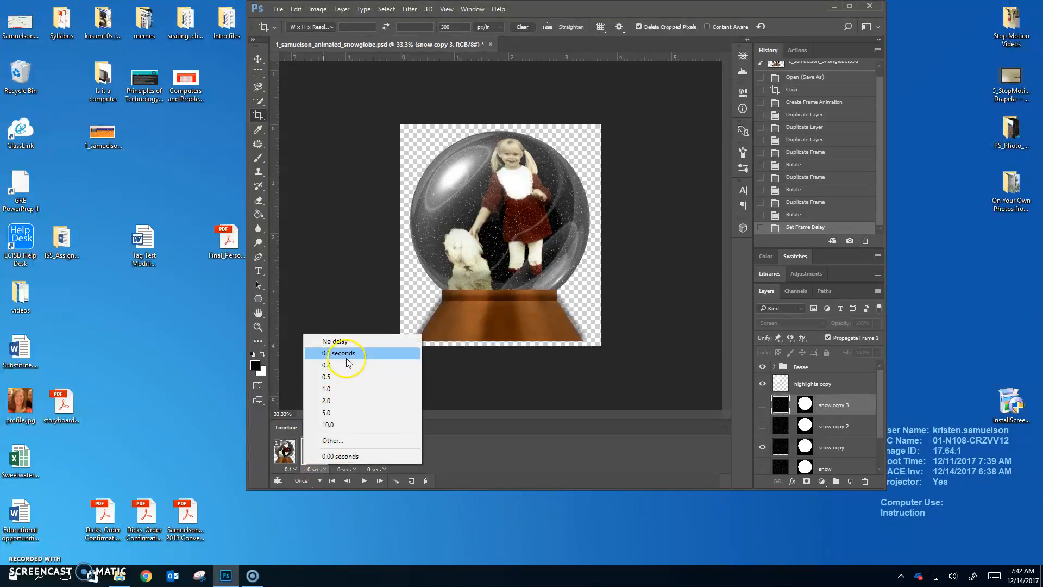
pyautogui.click(334, 353)
pyautogui.click(346, 469)
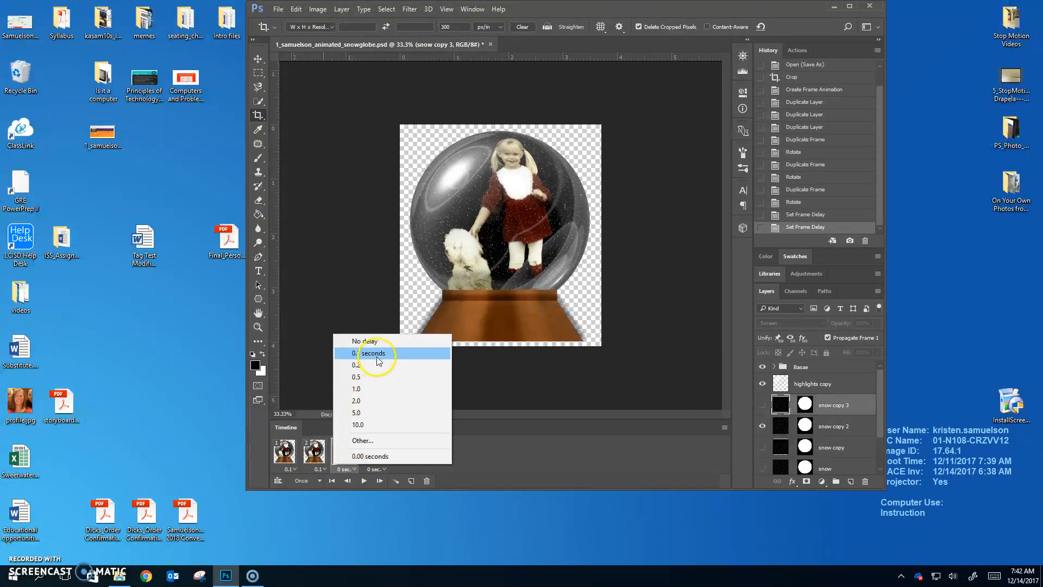
pyautogui.click(372, 353)
pyautogui.click(385, 470)
pyautogui.click(402, 353)
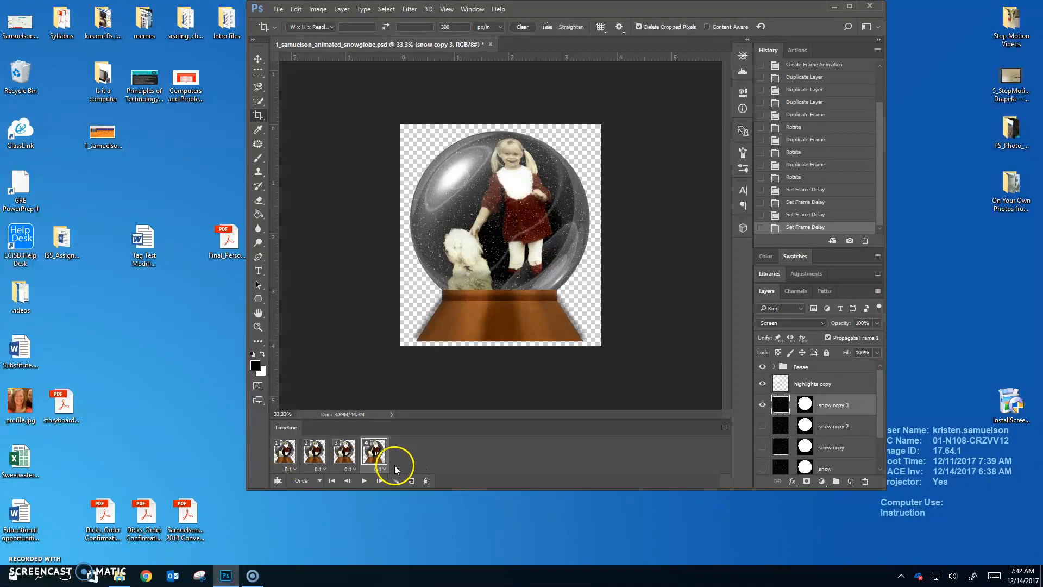
# Set the animation to loop forever and play it back with the snow globe fitted to the screen.
pyautogui.click(320, 481)
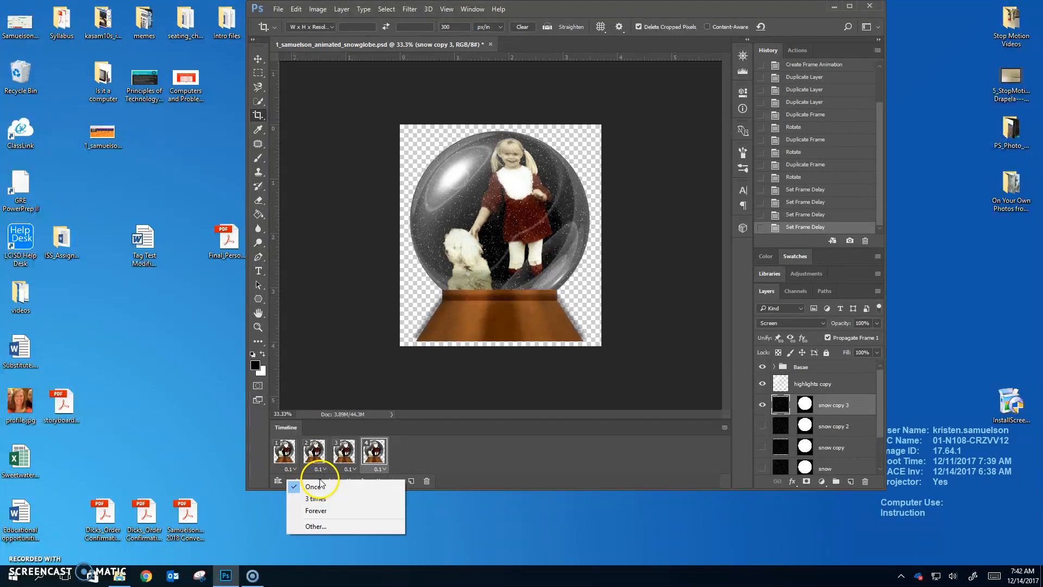
pyautogui.click(308, 511)
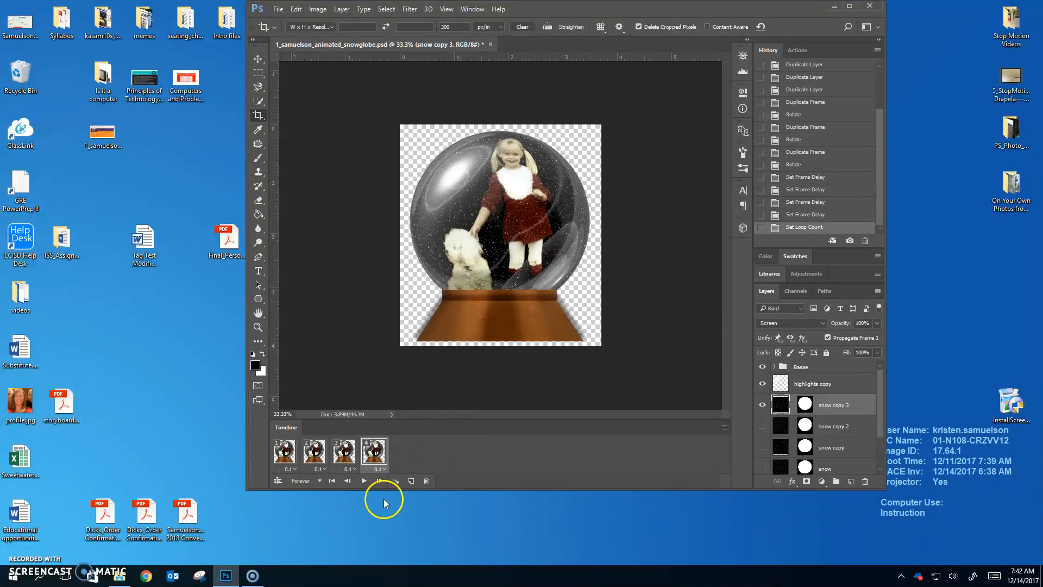
pyautogui.click(849, 6)
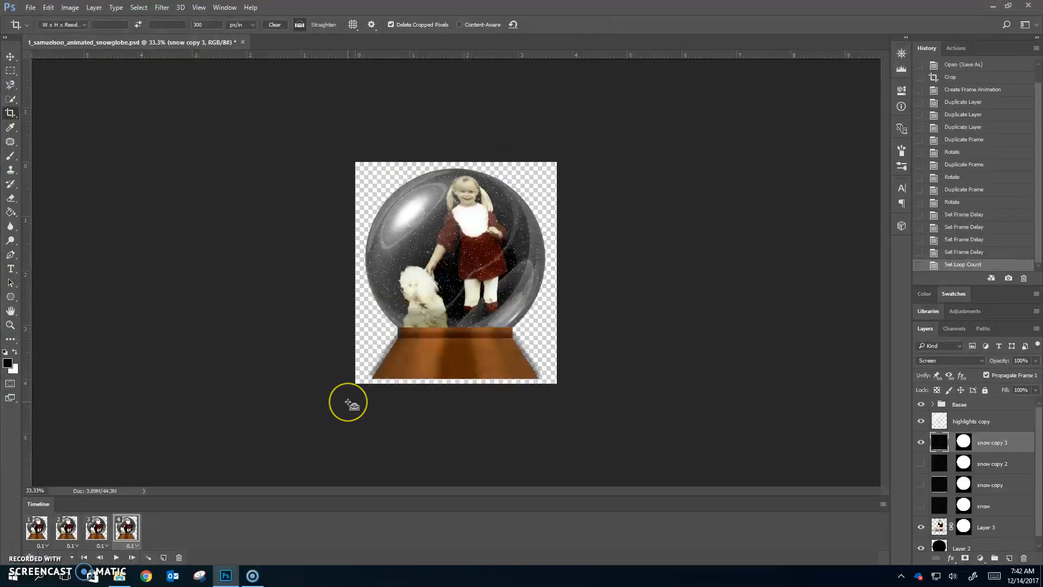
pyautogui.hotkey('ctrl', '0')
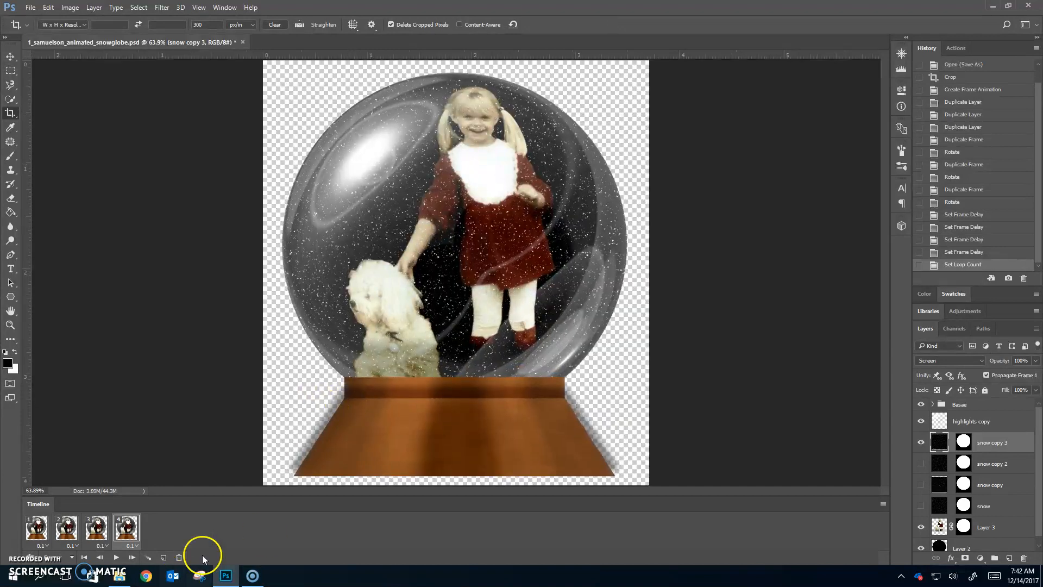
pyautogui.click(115, 558)
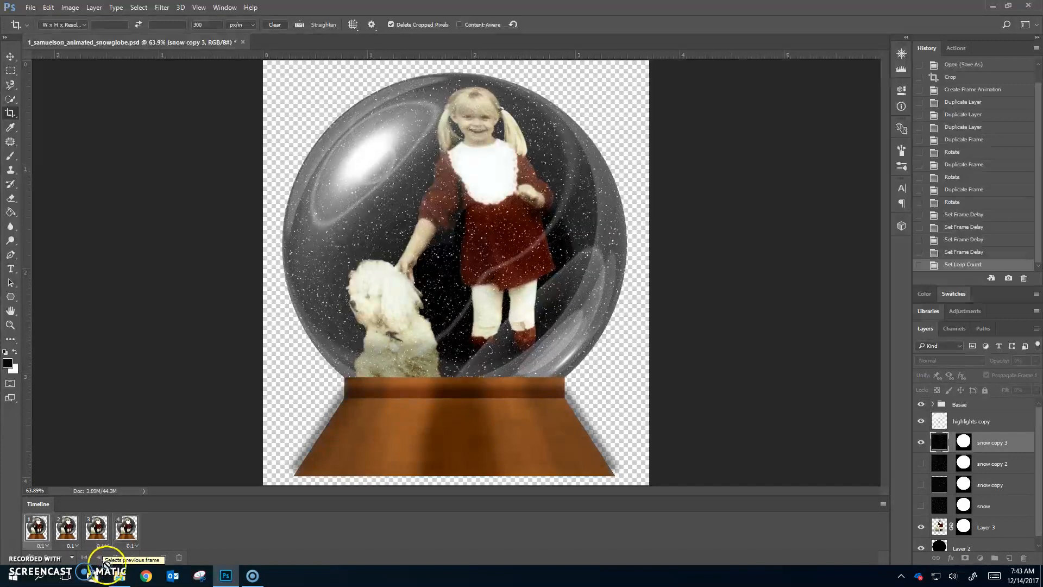
pyautogui.click(116, 557)
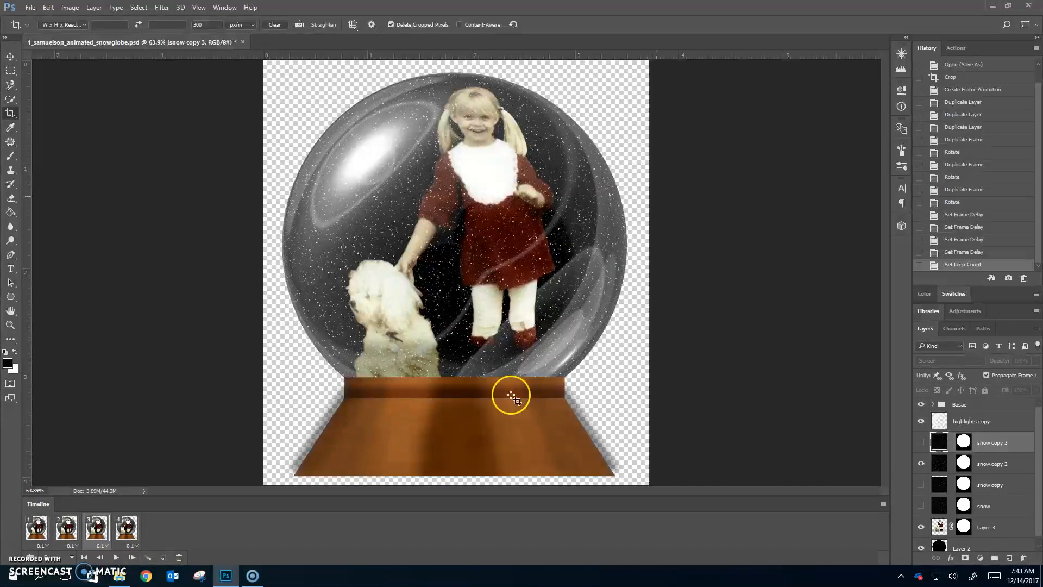
# Set the delay of all four animation frames to 0.2 seconds each and preview the playback.
pyautogui.click(1017, 7)
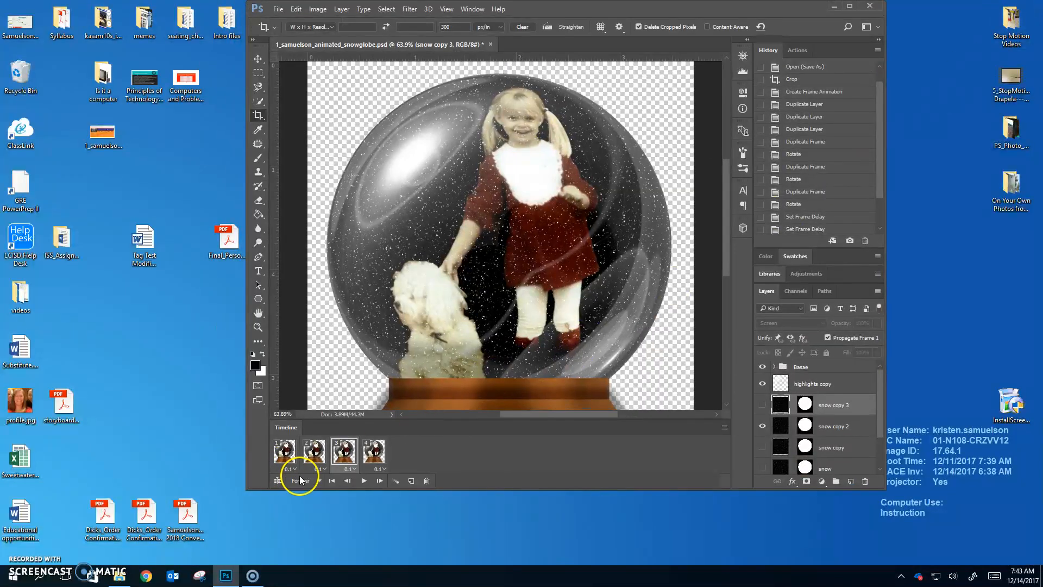
pyautogui.click(291, 469)
pyautogui.click(317, 366)
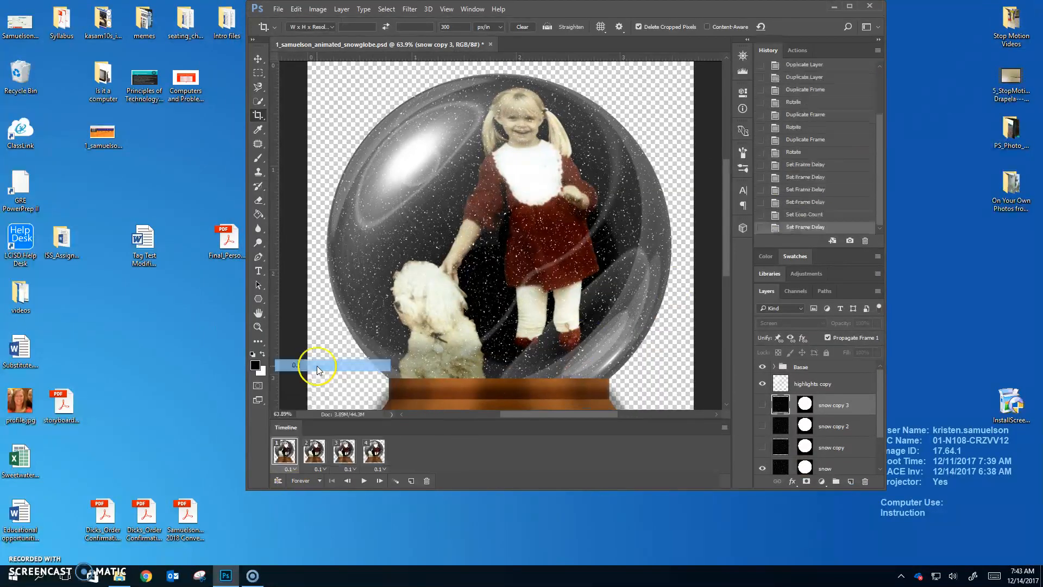
pyautogui.click(321, 469)
pyautogui.click(326, 365)
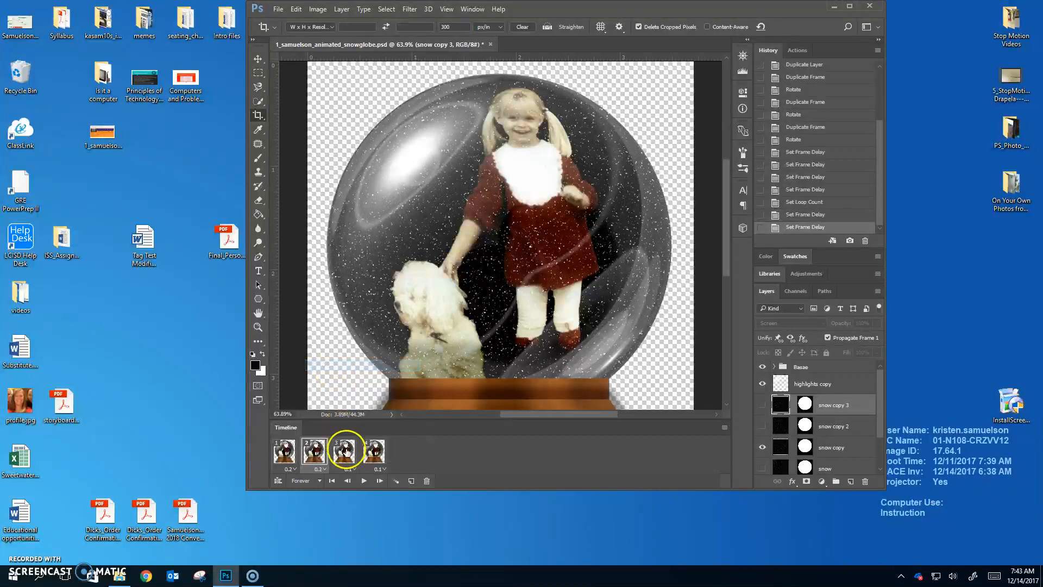
pyautogui.click(355, 470)
pyautogui.click(370, 365)
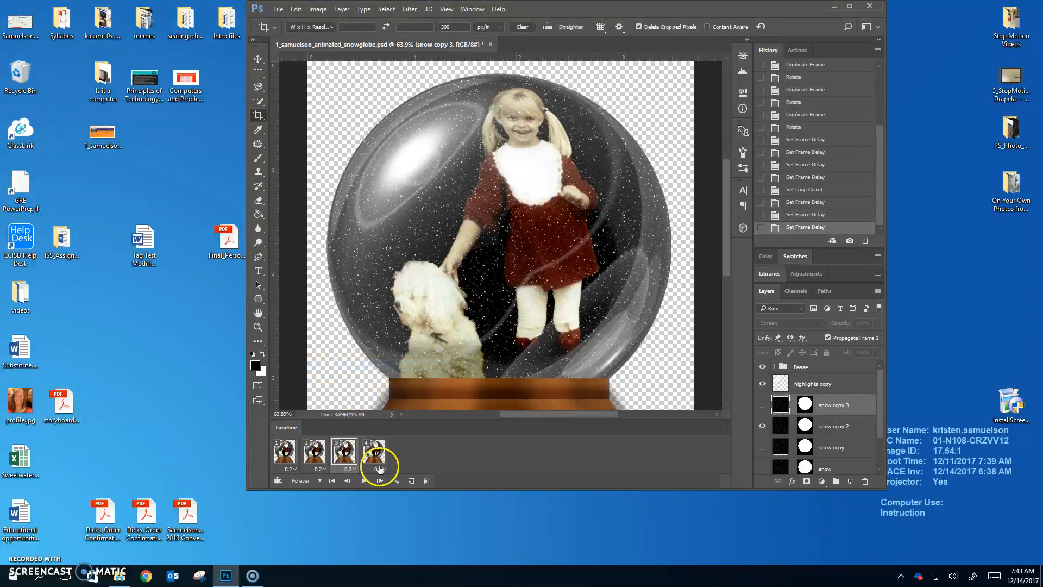
pyautogui.click(383, 470)
pyautogui.click(413, 373)
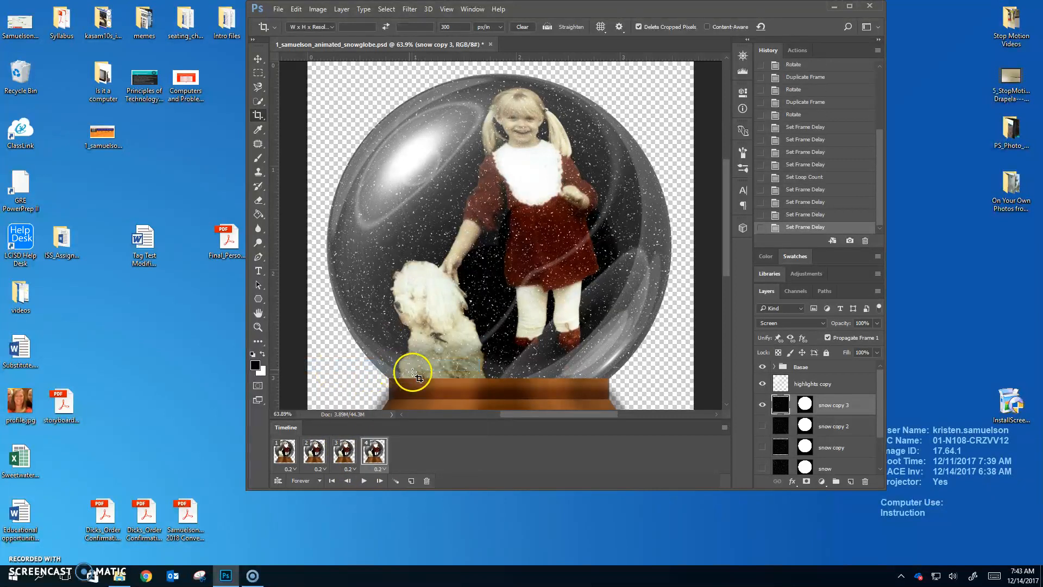
pyautogui.click(364, 481)
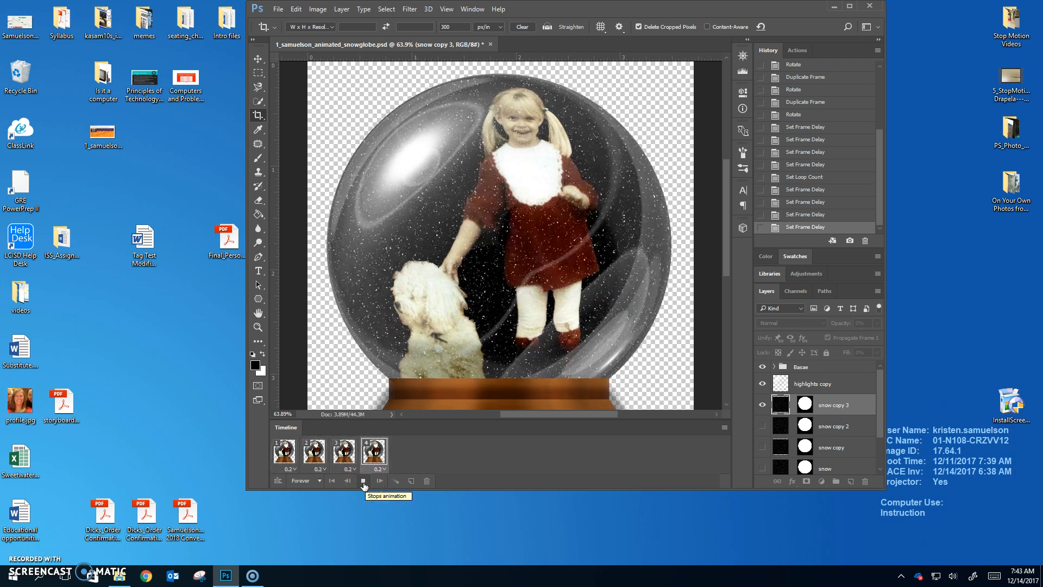
pyautogui.click(463, 512)
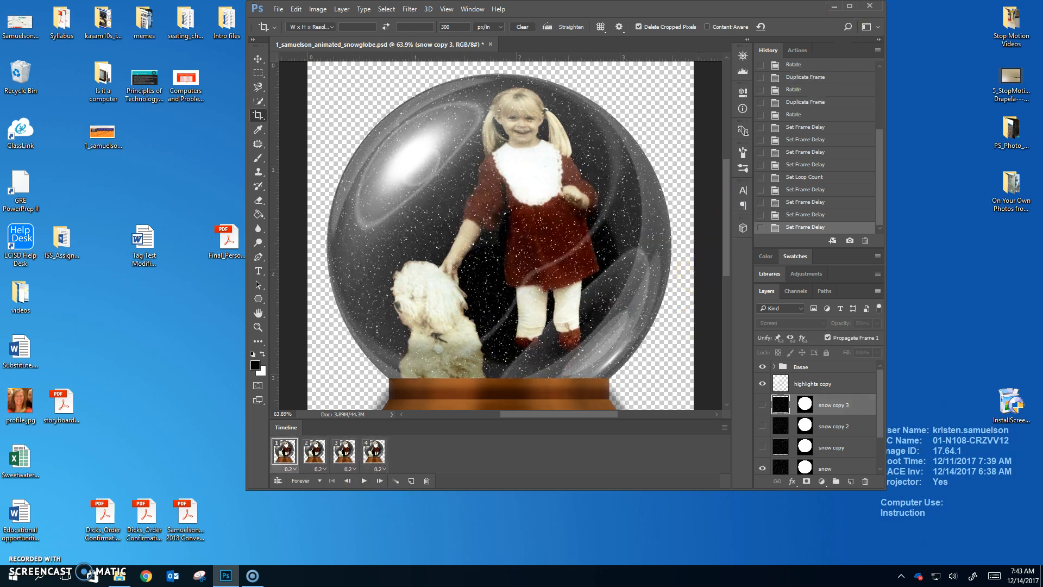
# Save the animated snow globe PSD document with its frame settings.
pyautogui.click(851, 6)
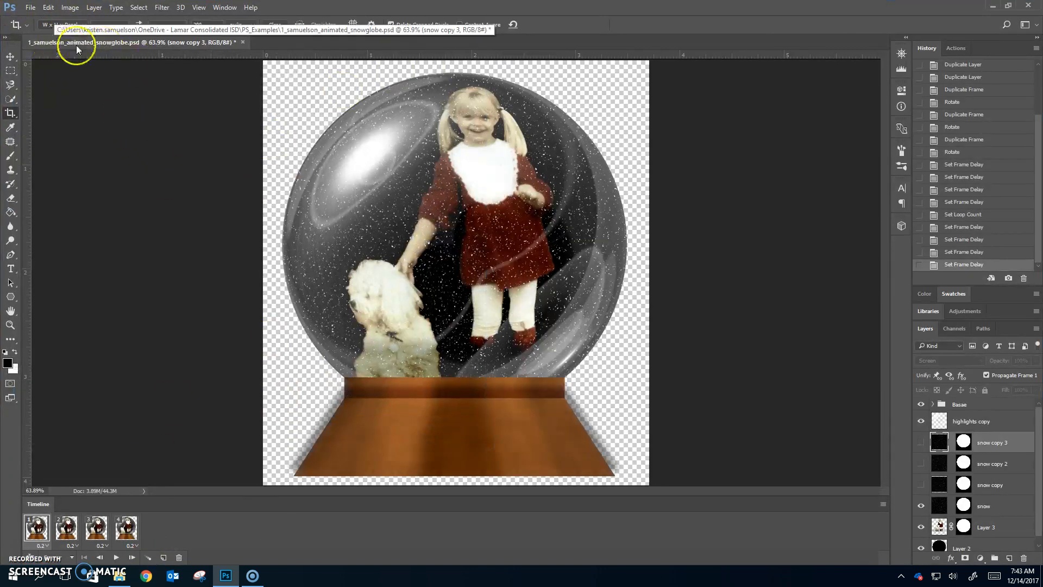
pyautogui.click(31, 7)
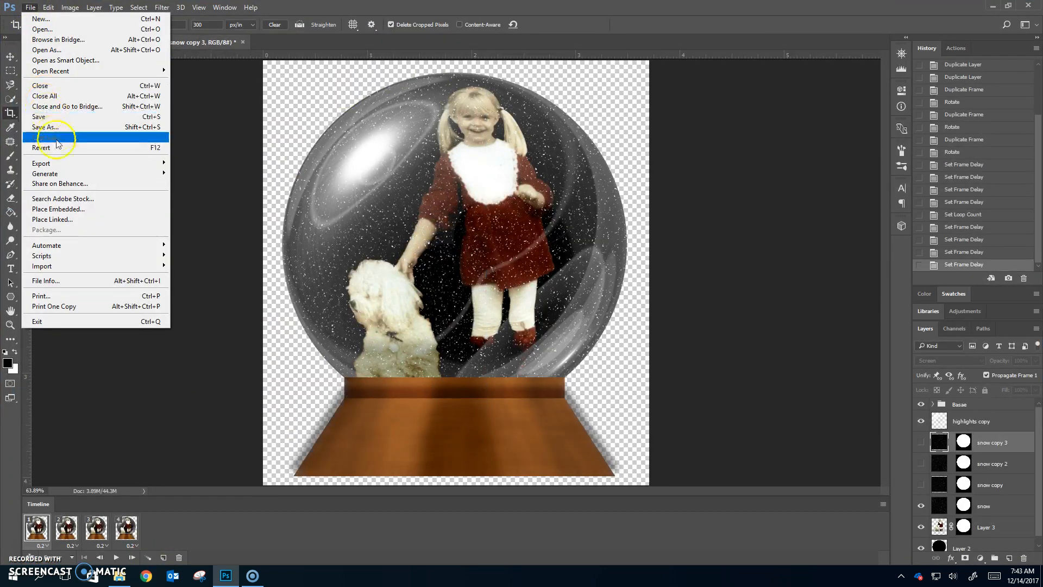
pyautogui.click(62, 108)
# Prepare the animation for export with Save for Web (Legacy) in GIF format and preview its playback there.
pyautogui.click(30, 8)
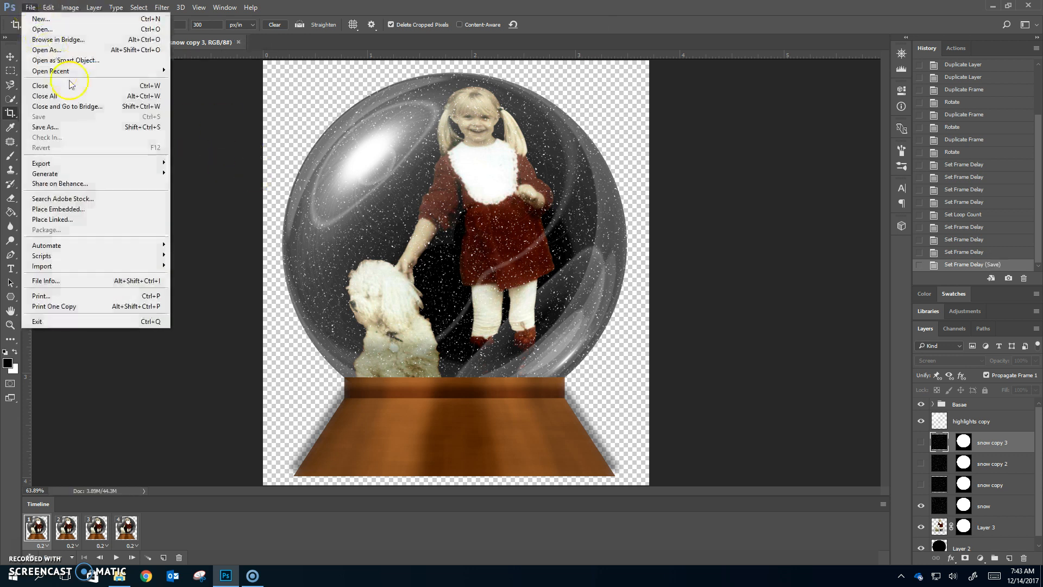
pyautogui.click(101, 164)
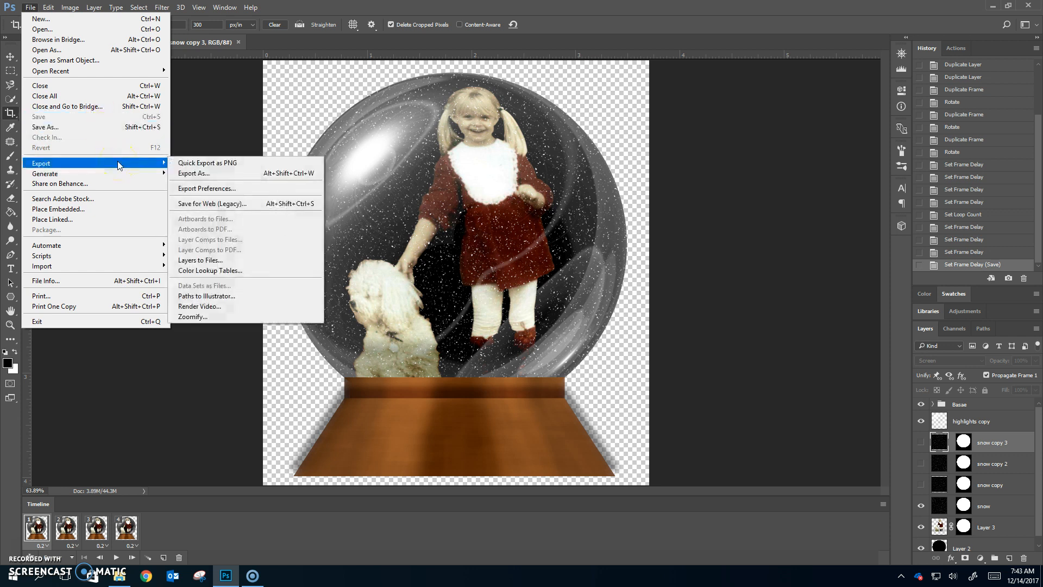
pyautogui.click(28, 530)
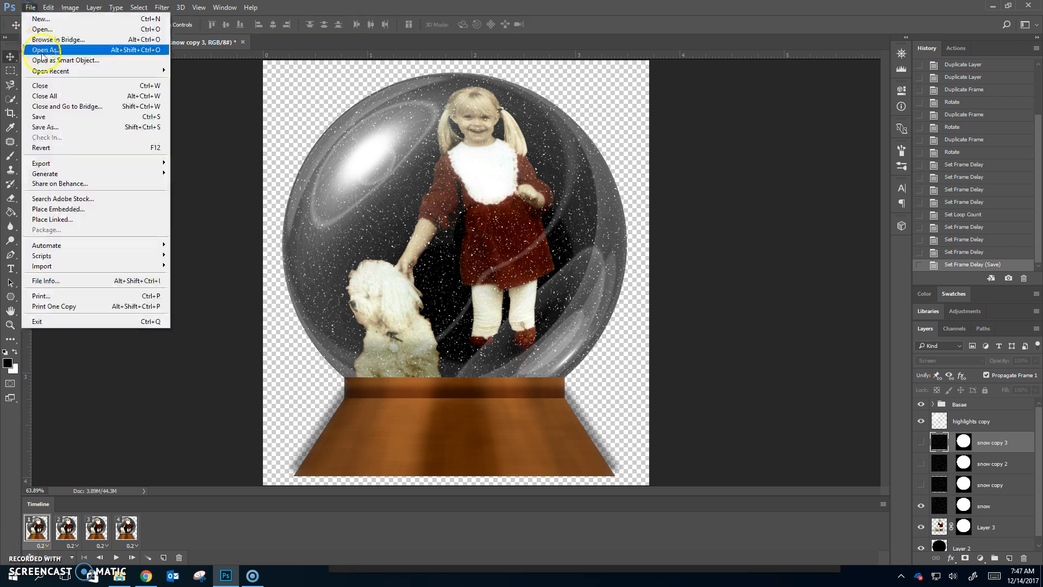
pyautogui.moveTo(86, 163)
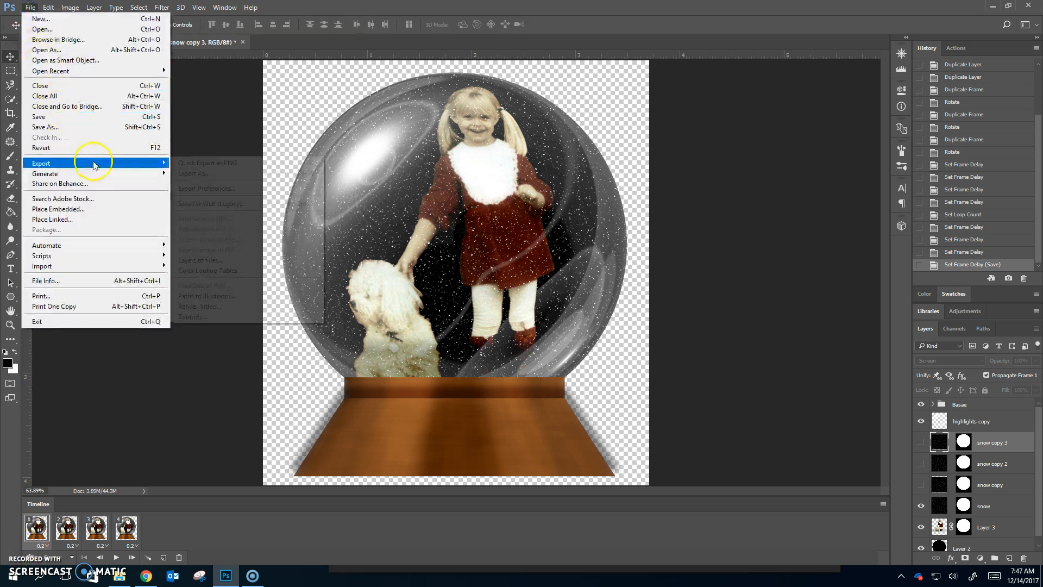
pyautogui.click(227, 205)
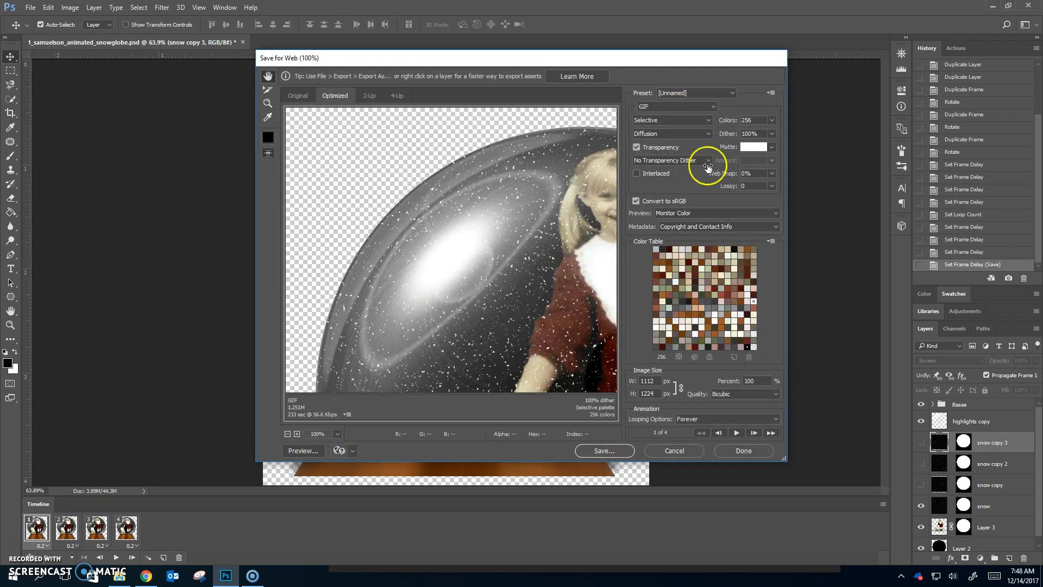
pyautogui.click(674, 106)
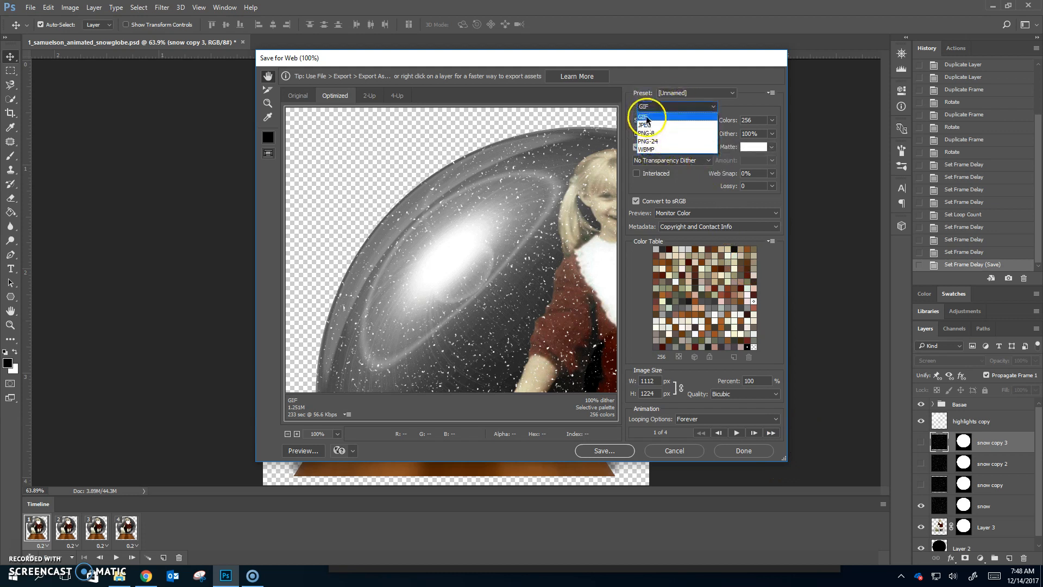
pyautogui.click(659, 119)
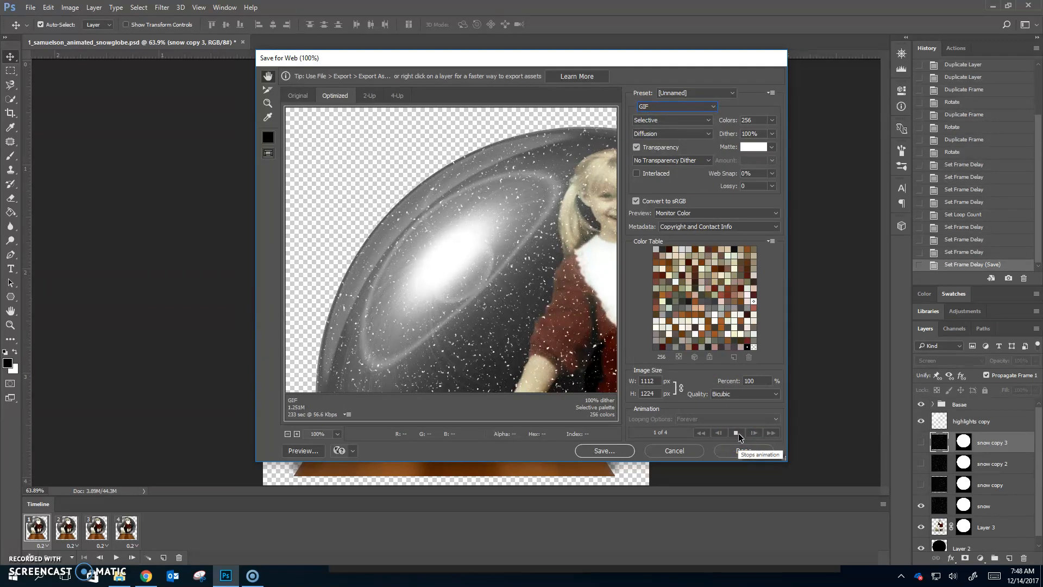
pyautogui.click(737, 432)
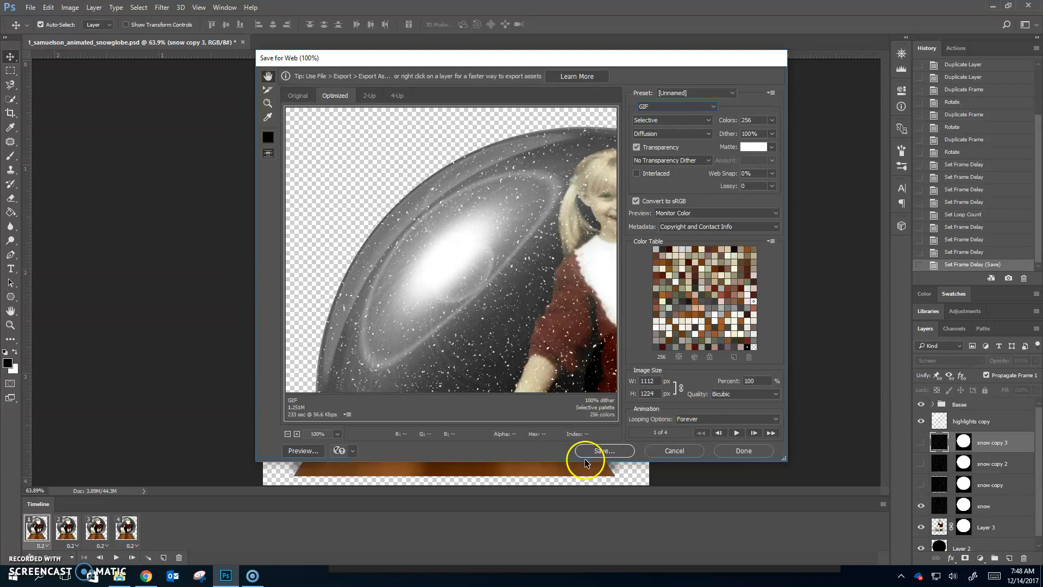
# Save the animated GIF to the Desktop under its suggested file name, replacing the existing file.
pyautogui.click(611, 452)
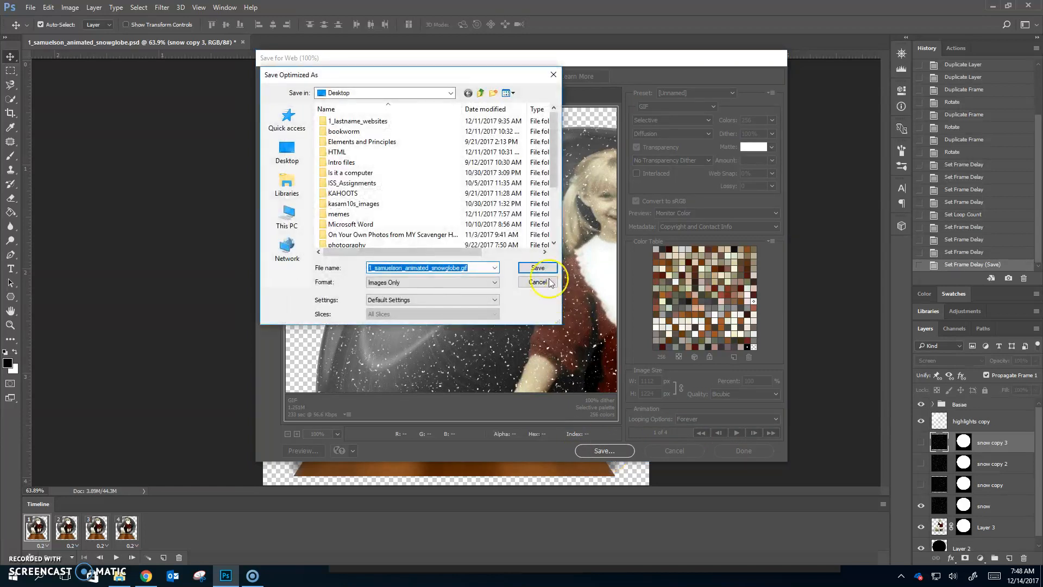
pyautogui.click(548, 268)
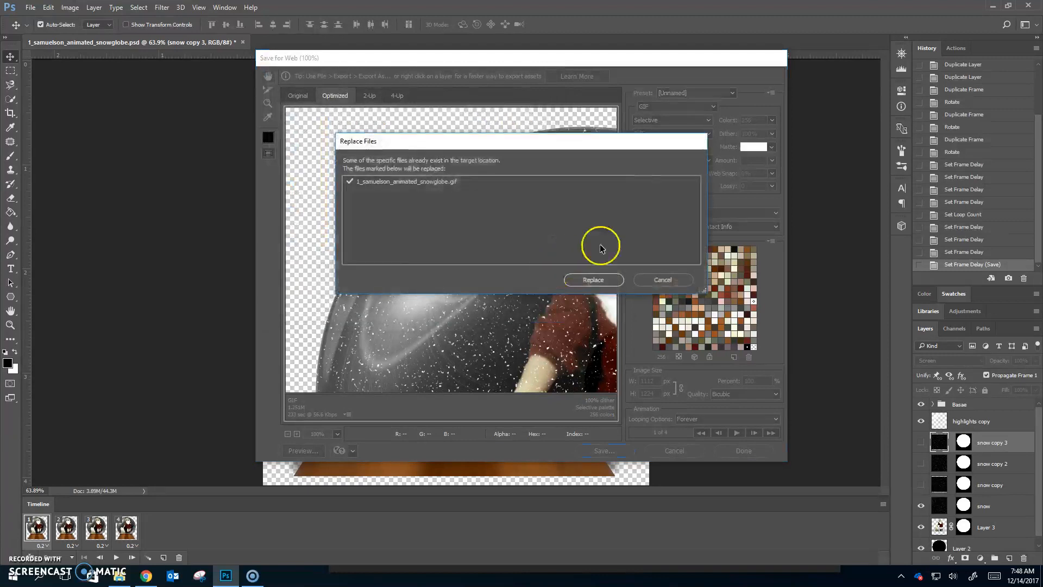
pyautogui.click(610, 278)
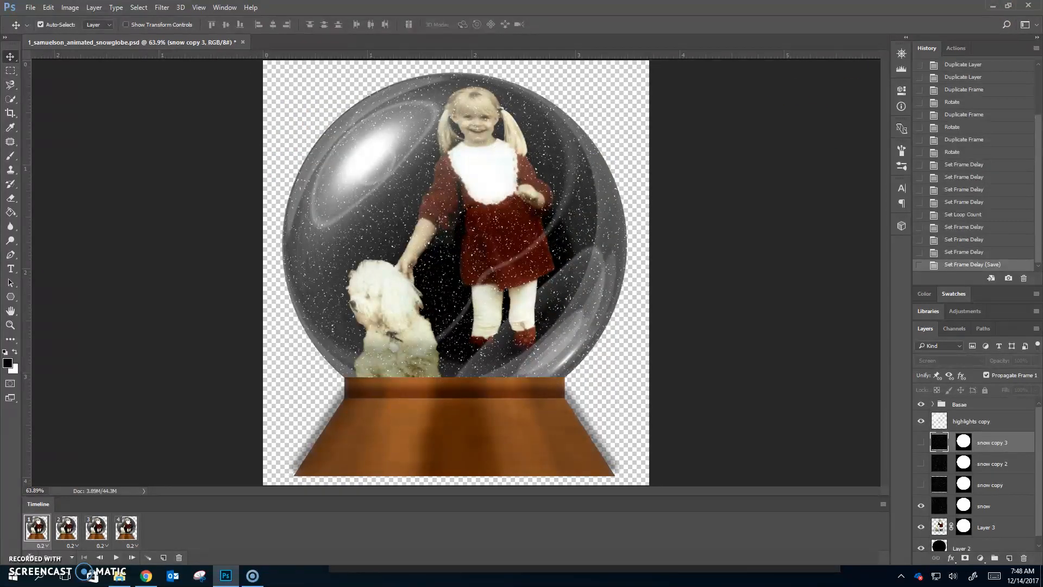
# Switch to Chrome and open the exported snow globe GIF from the Desktop to view the animation.
pyautogui.click(1000, 5)
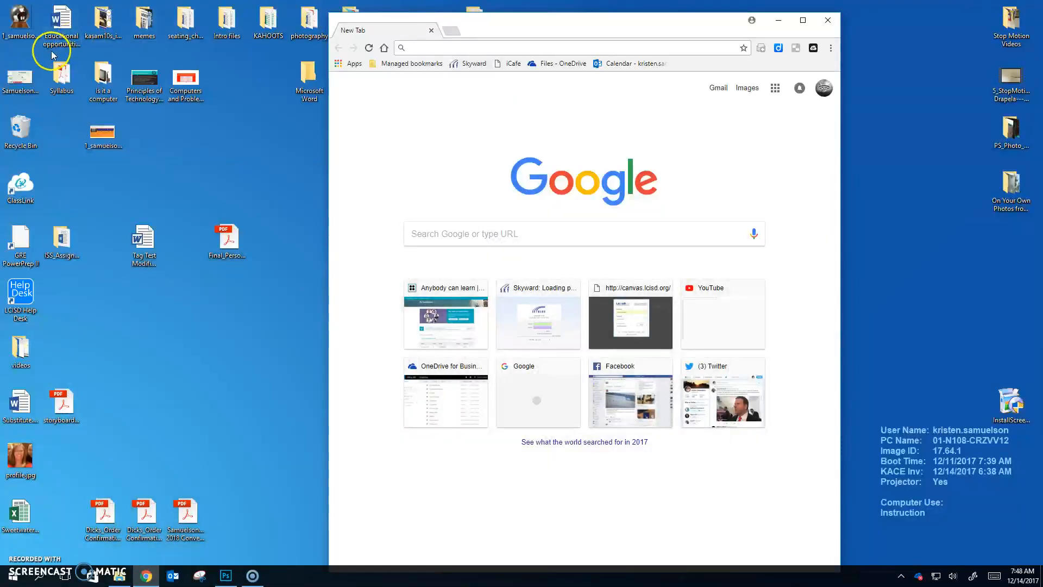
pyautogui.click(21, 17)
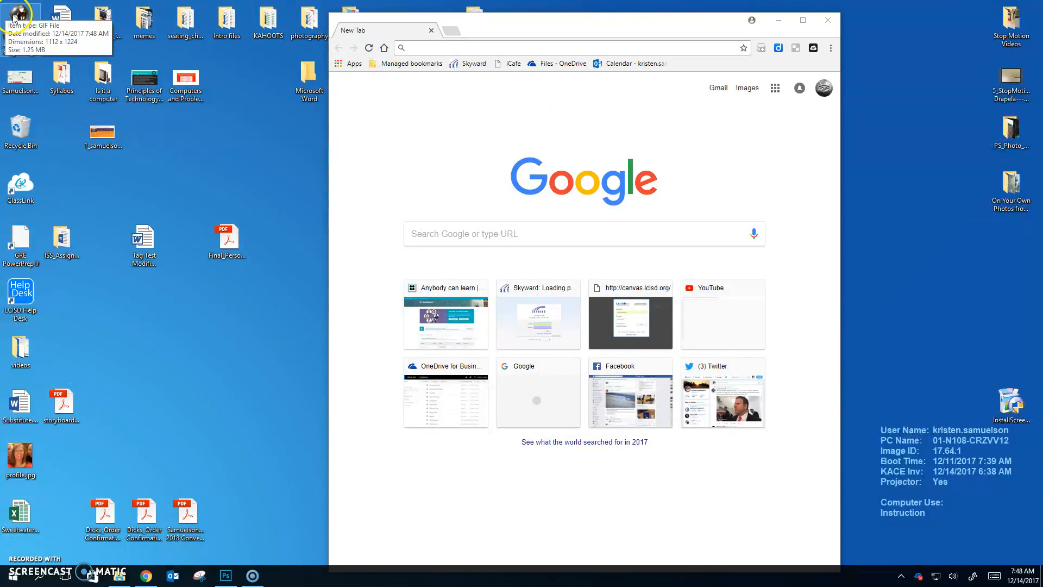
pyautogui.moveTo(19, 12); pyautogui.dragTo(476, 121)
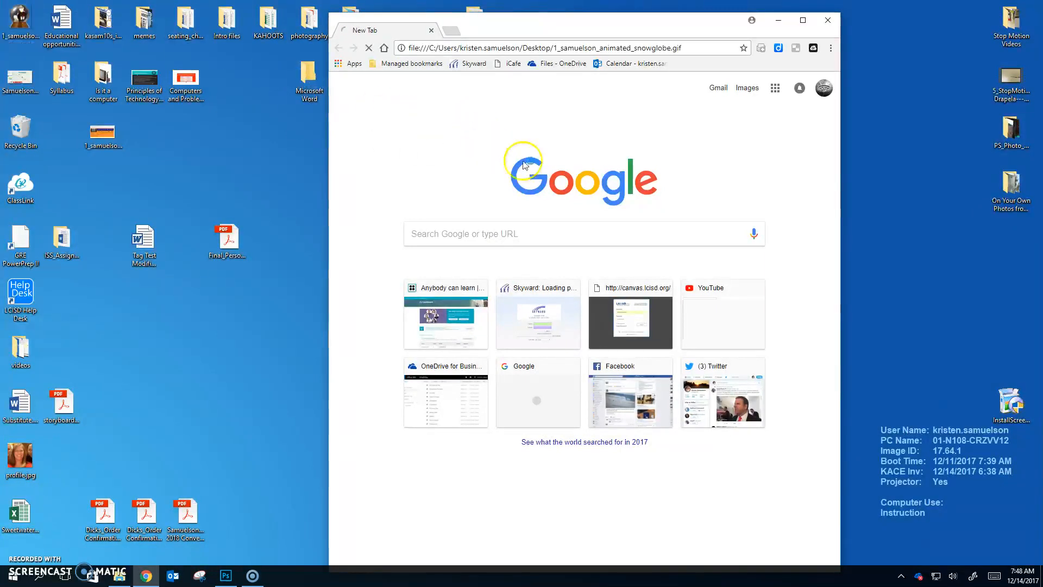